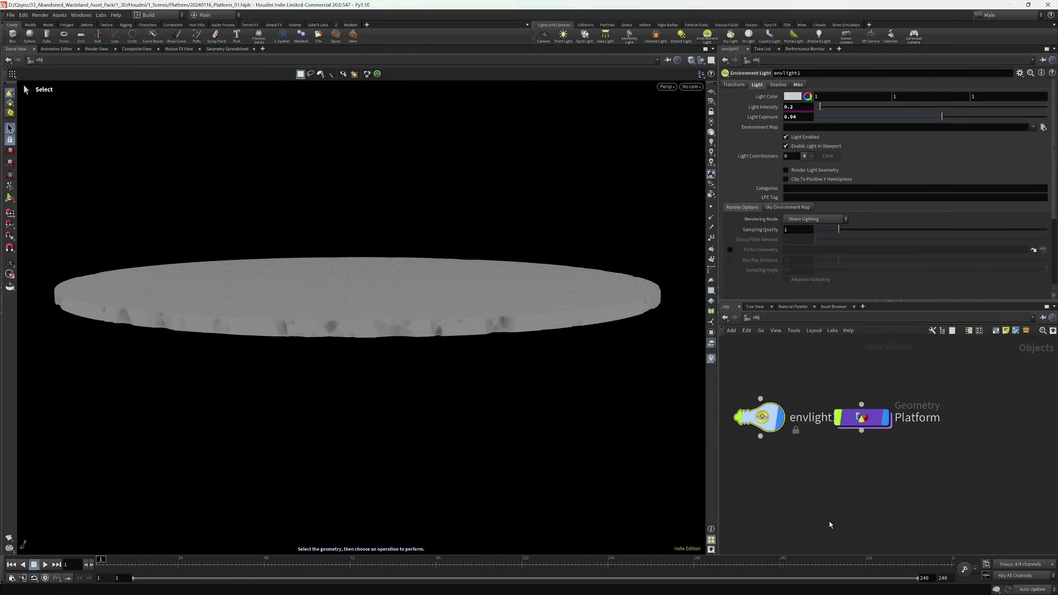
- Nudge the Platform node slightly to the right in the network editor
left_click_drag(873, 426, 889, 426)
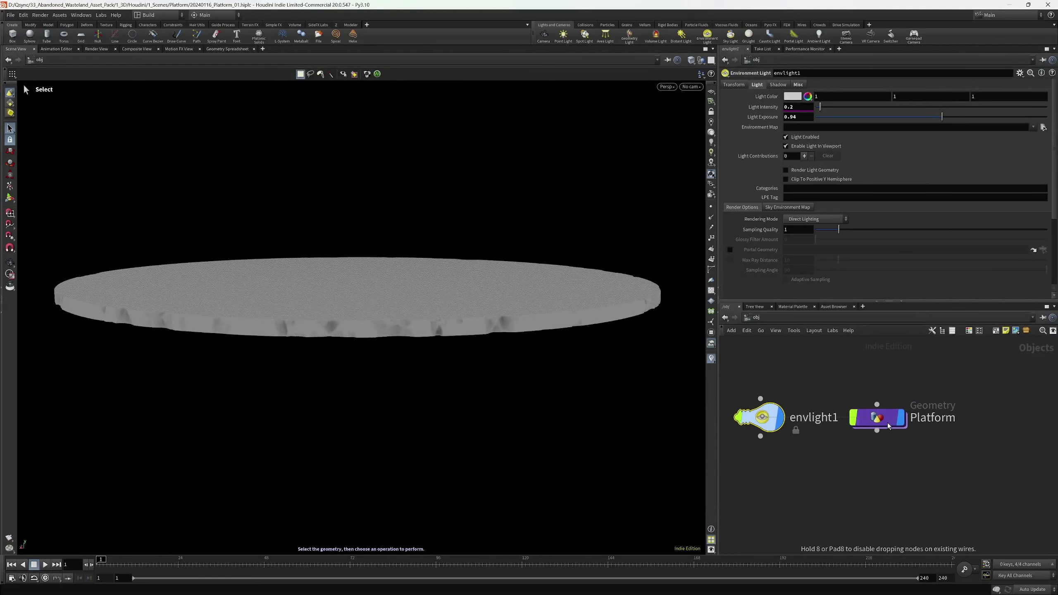
- Enter the Platform network and view it wire-over-shaded from a low, close angle
double_click(889, 426)
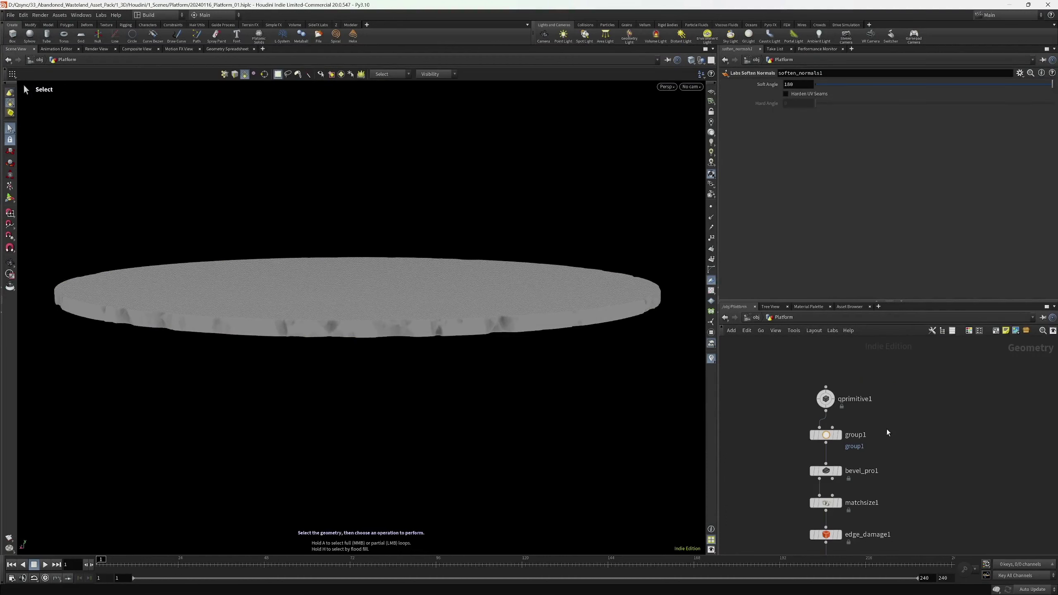
key("shift+w")
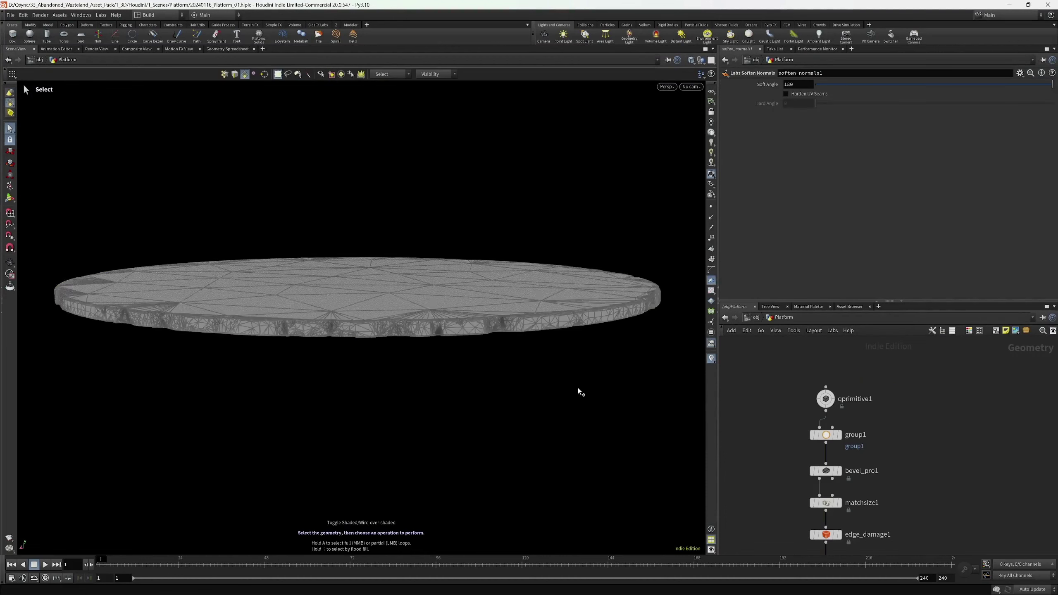
key("Escape")
mouse_move(394, 324)
left_mouse_down()
mouse_move(406, 347)
mouse_move(489, 348)
mouse_move(531, 319)
mouse_move(525, 334)
left_mouse_up()
key("s")
scroll(817, 428, "down", 5)
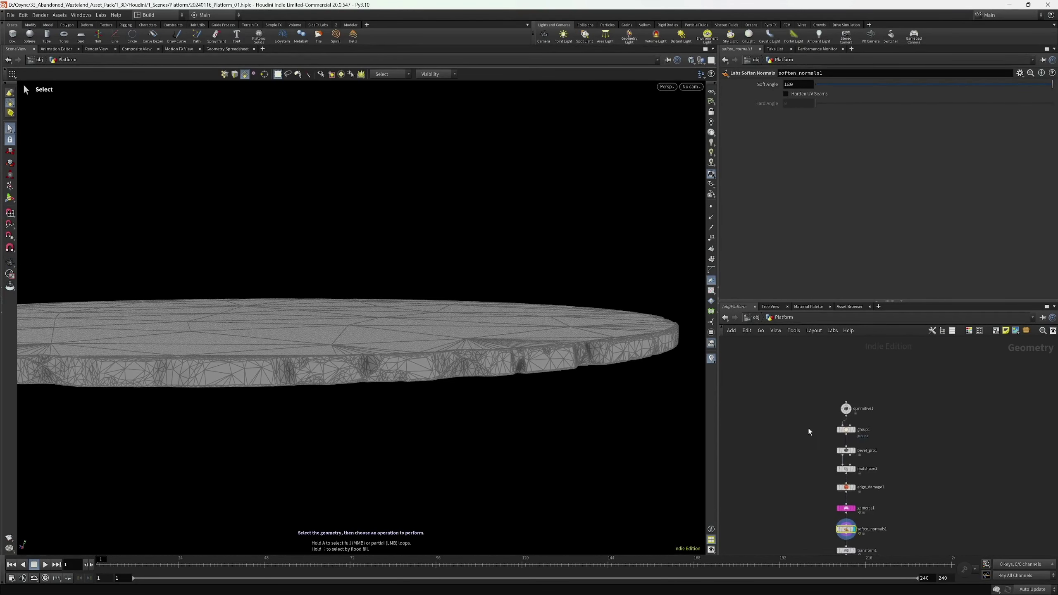
- Select and frame the node chain, pick qprimitive1, and show the Modeler tool set
left_click_drag(848, 472, 851, 516)
scroll(791, 421, "up", 4)
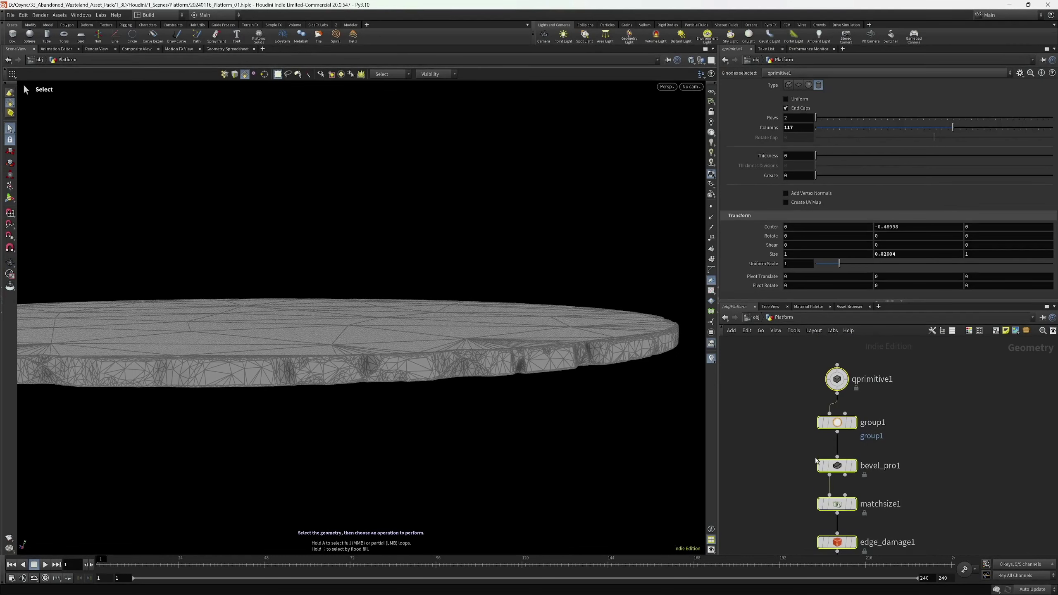
key("f")
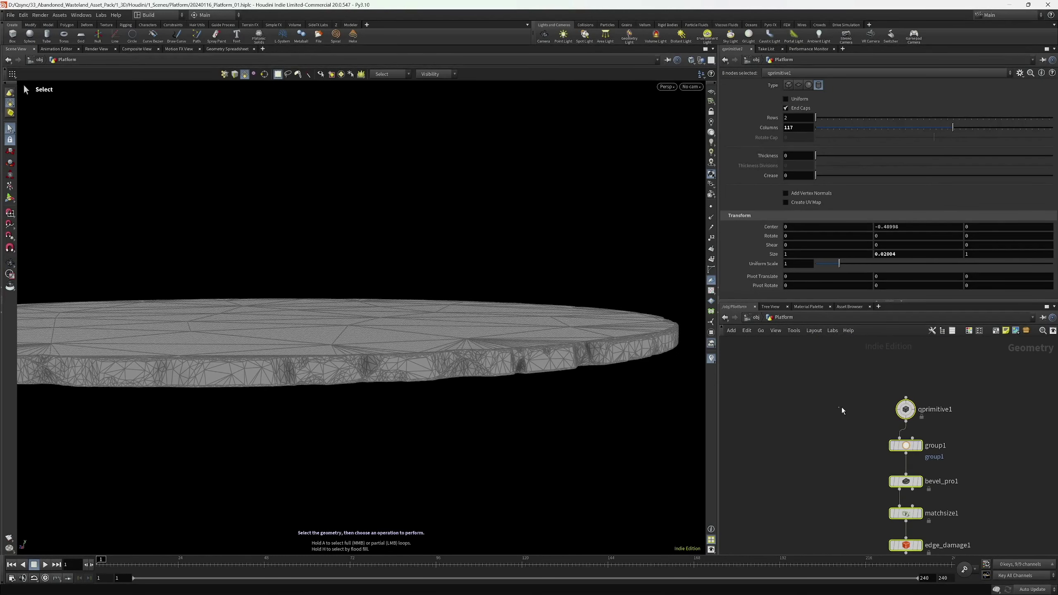
left_click(904, 410)
scroll(905, 416, "up", 2)
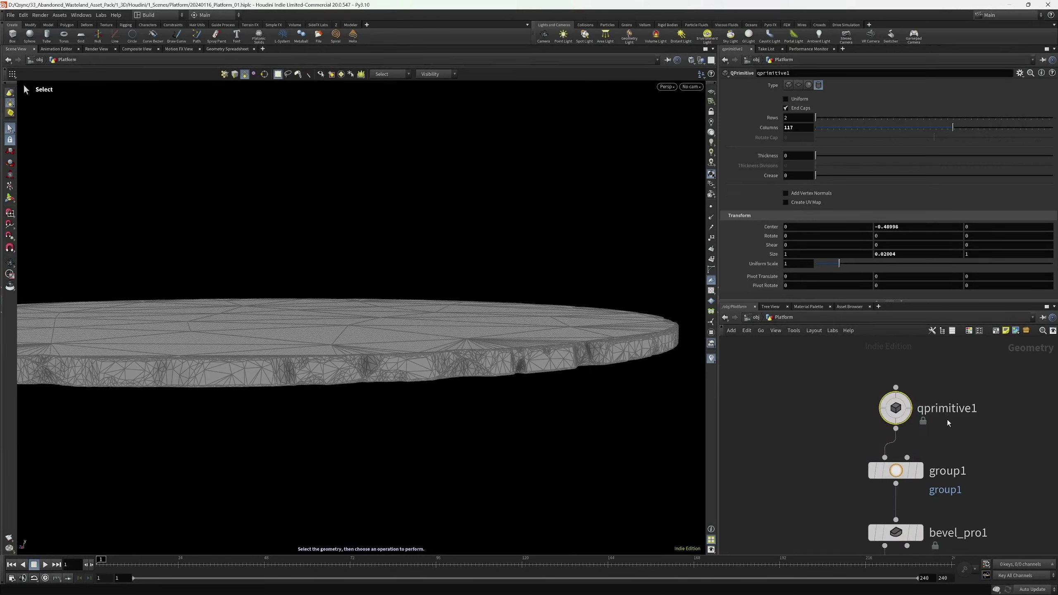
mouse_move(899, 422)
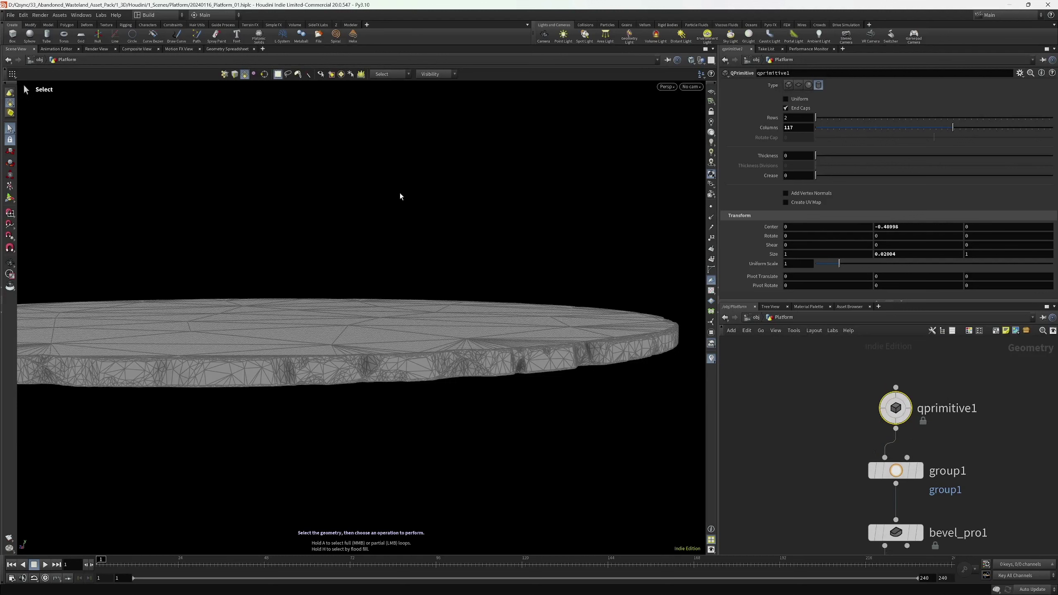
left_click(350, 25)
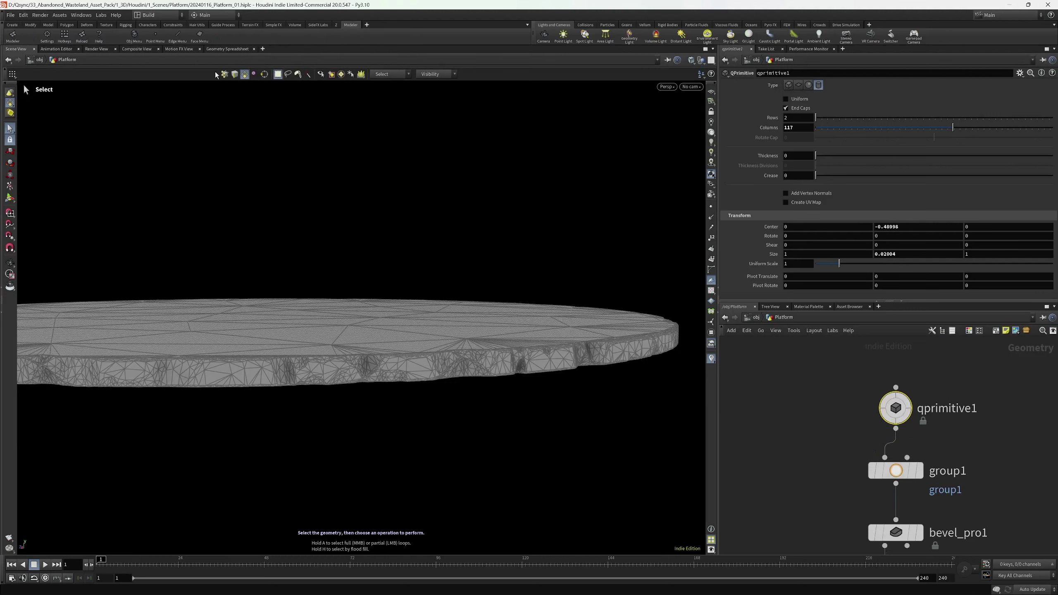
scroll(838, 401, "down", 2)
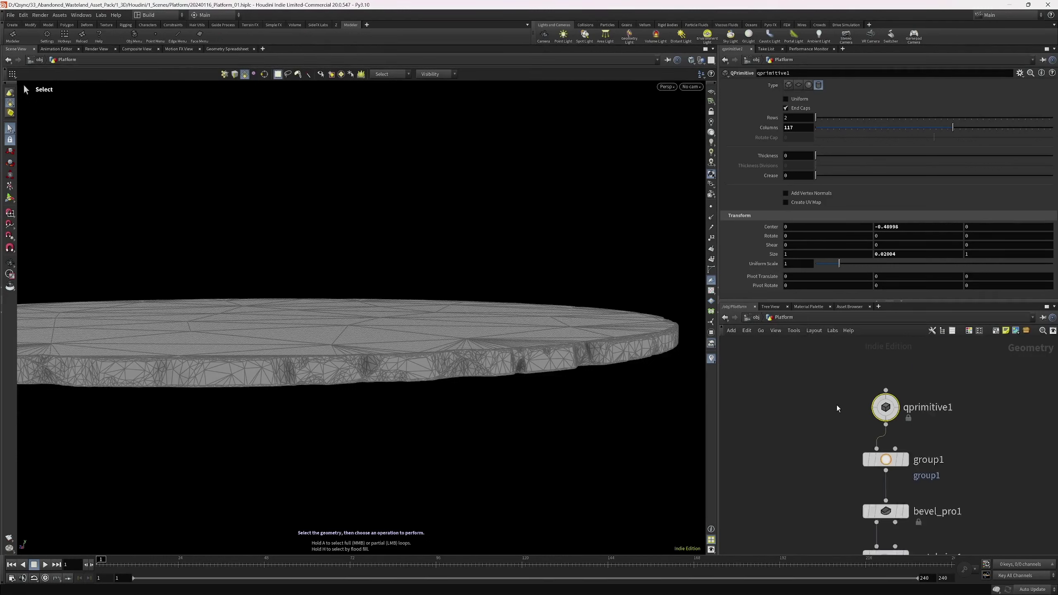
- Add a Tube (Polygons) node, tube1, to the Platform network
left_click(864, 450)
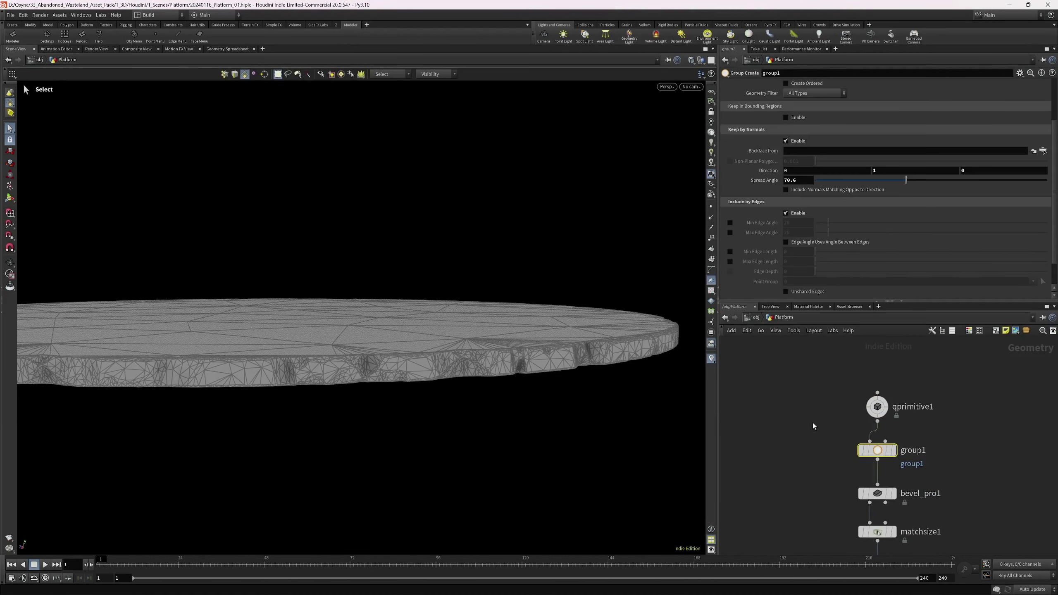
key("Tab")
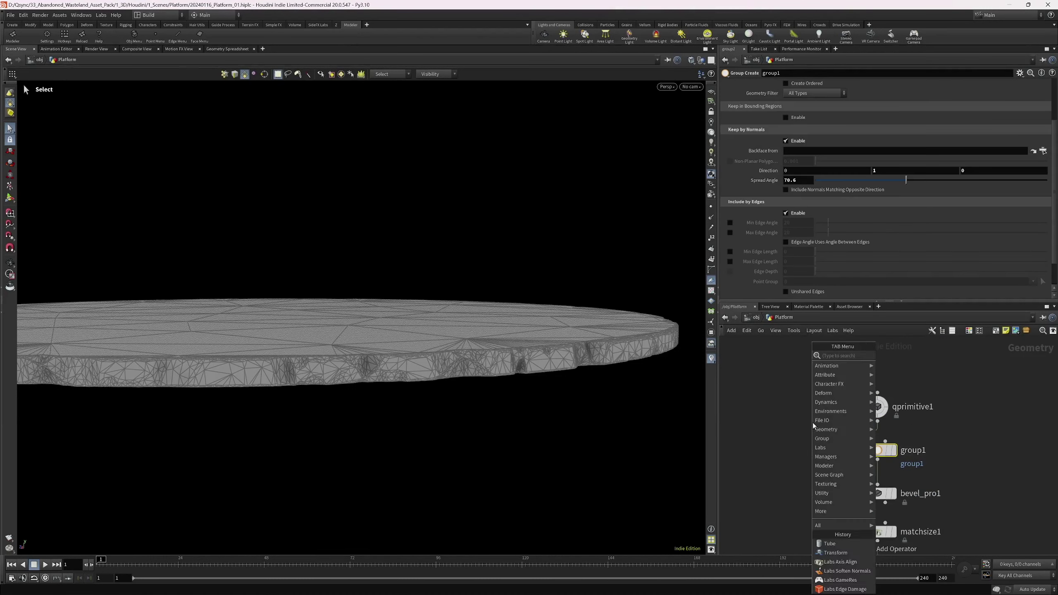
type("tube")
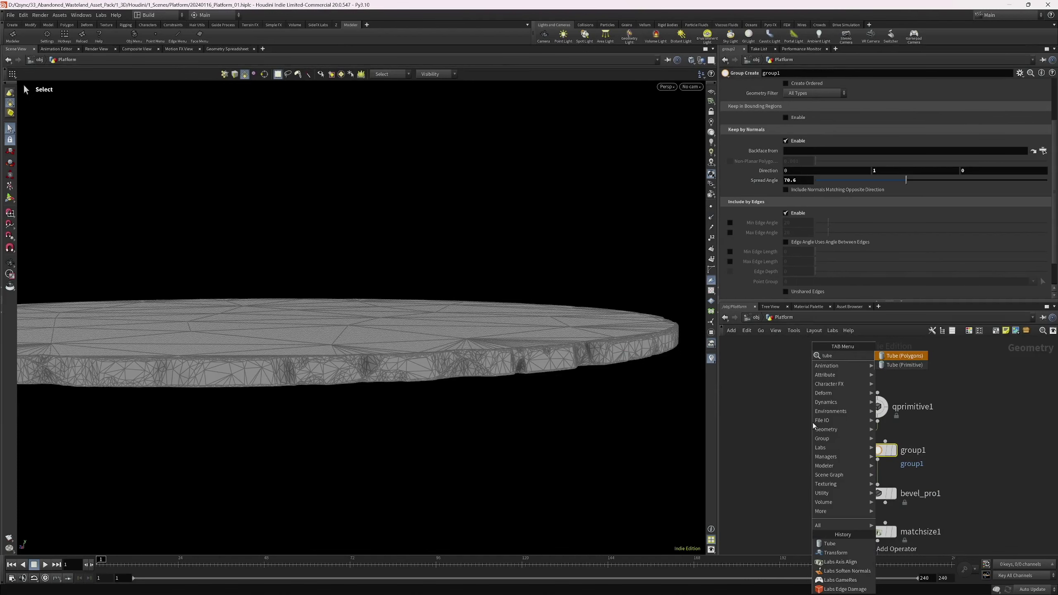
key("Return")
left_click(783, 406)
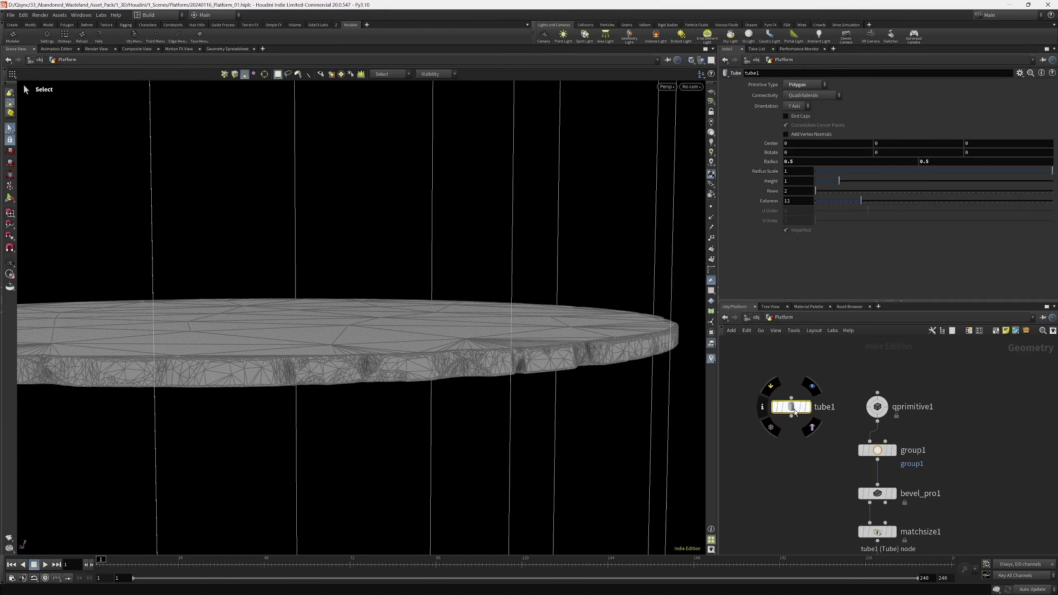
key("h")
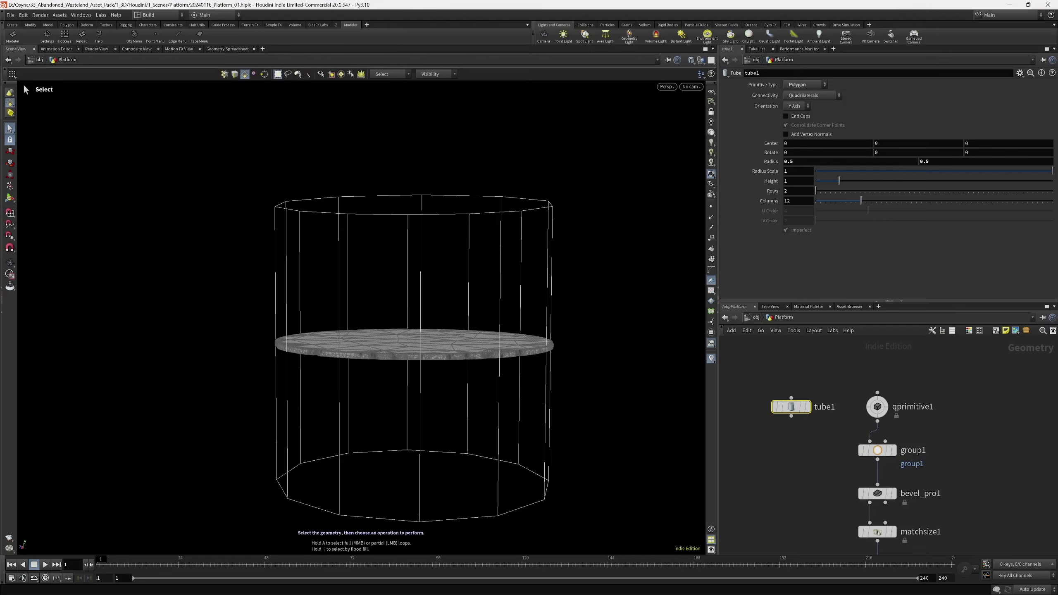
- Drag the tube's caps into a thin disc about 0.0285 high around the platform
left_click(9, 198)
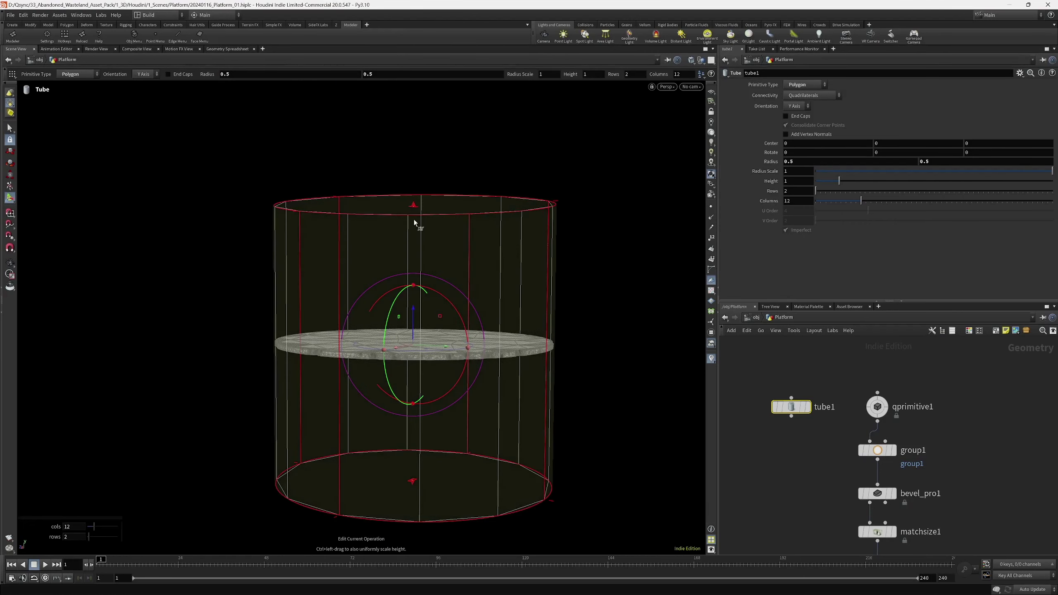
left_click_drag(413, 219, 401, 341)
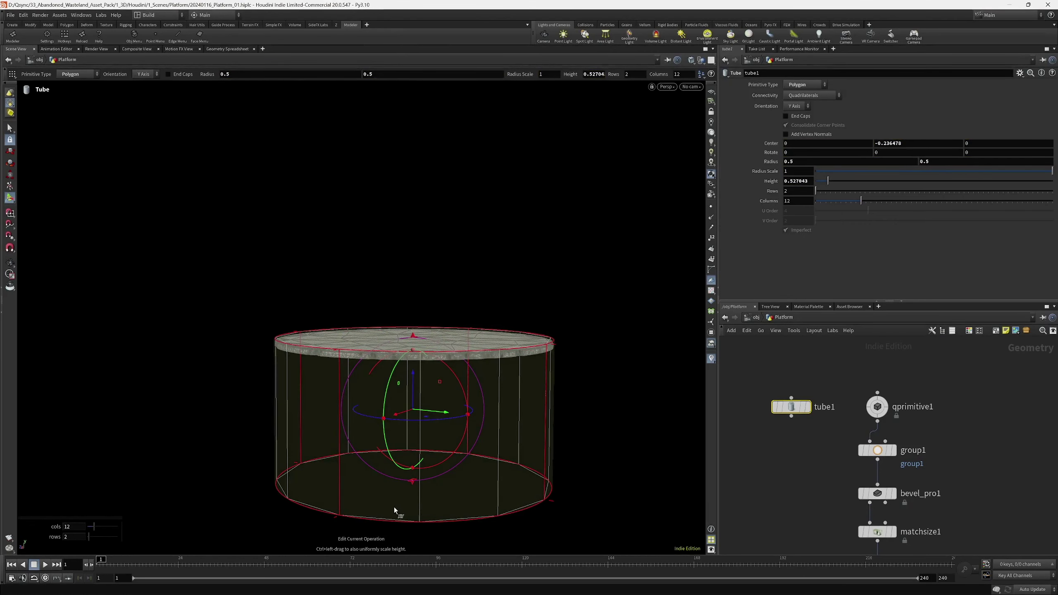
left_click_drag(412, 486, 421, 349)
scroll(816, 434, "up", 3)
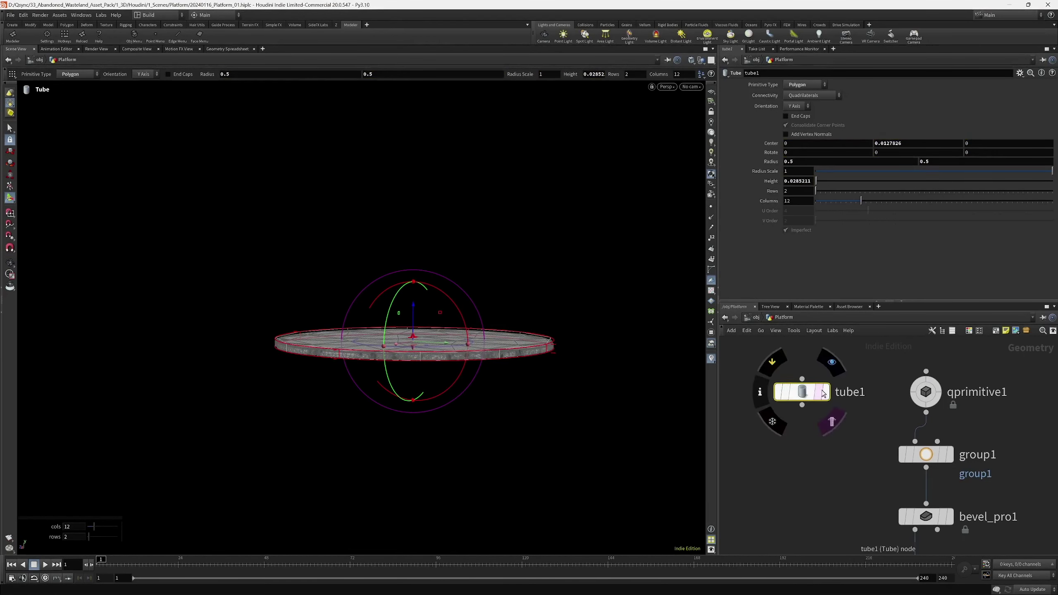
left_click_drag(795, 394, 791, 387)
- Add group2 below tube1, set its display flag, and enable Keep by Normals
key("Tab")
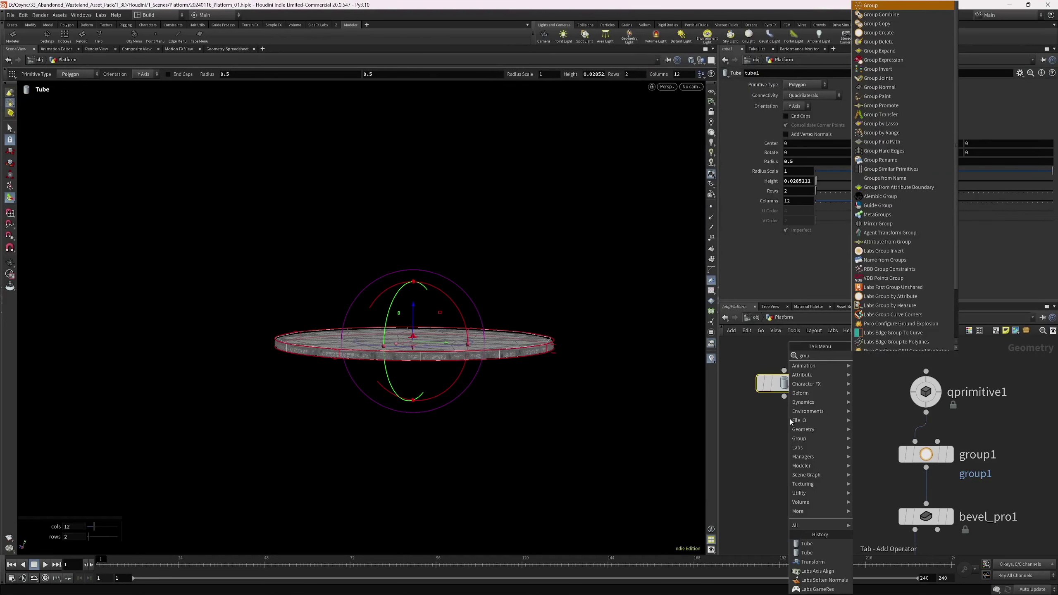
key("Return")
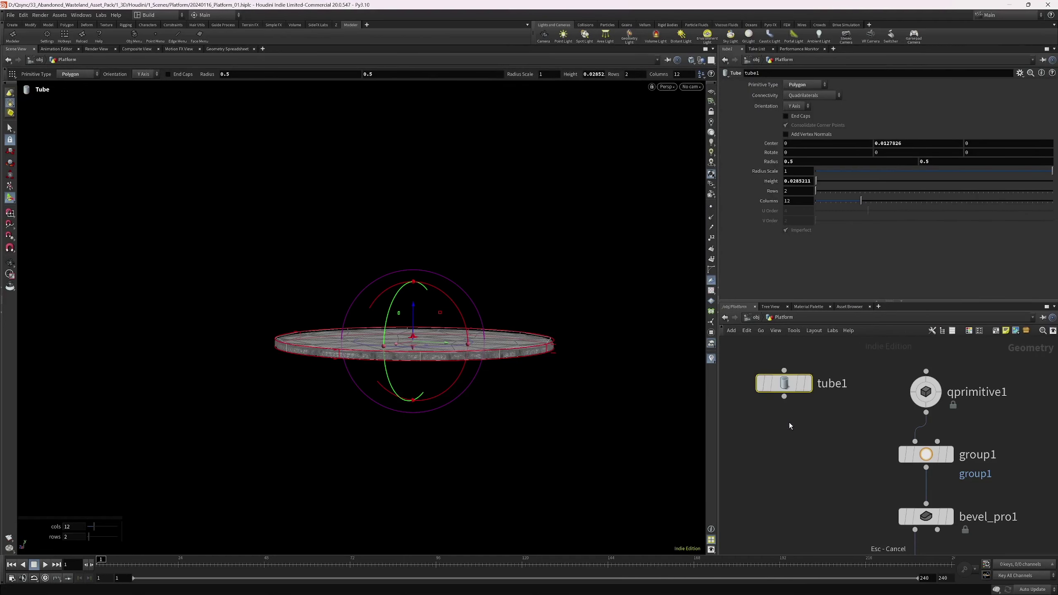
key("Tab")
type("ge")
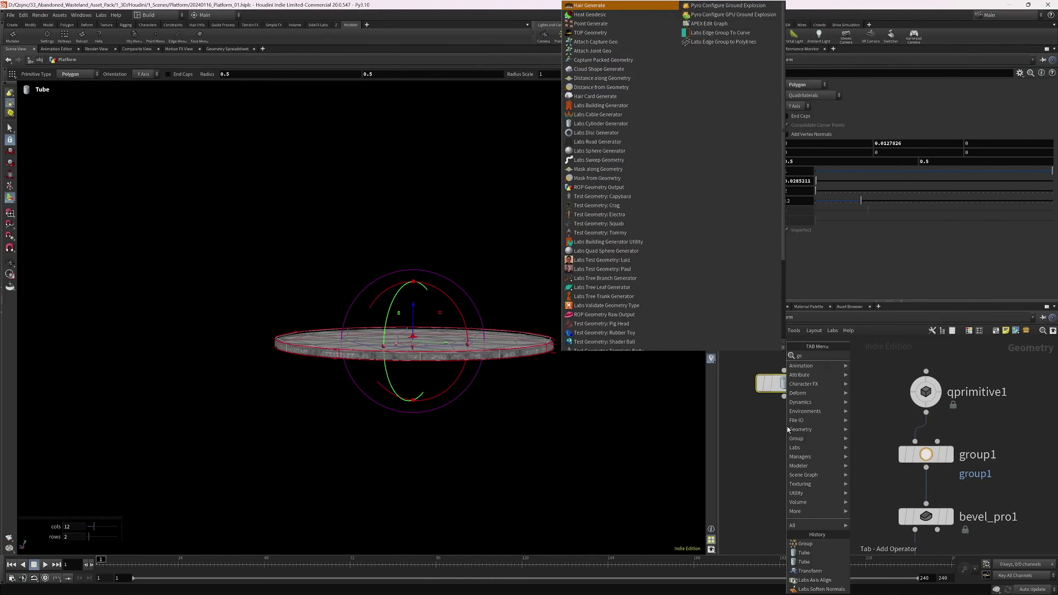
key("BackSpace")
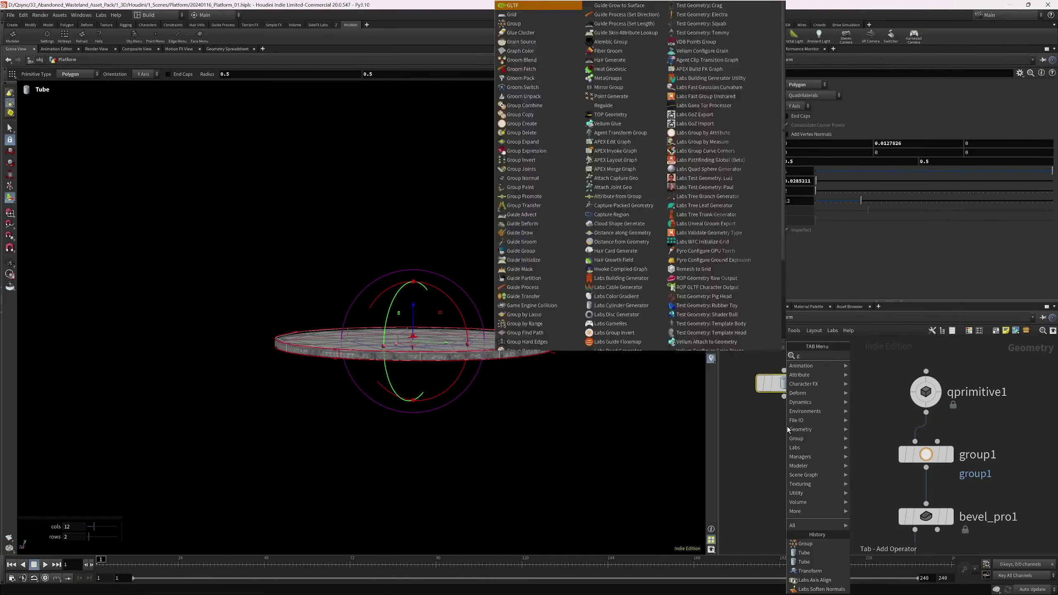
type("roup cre")
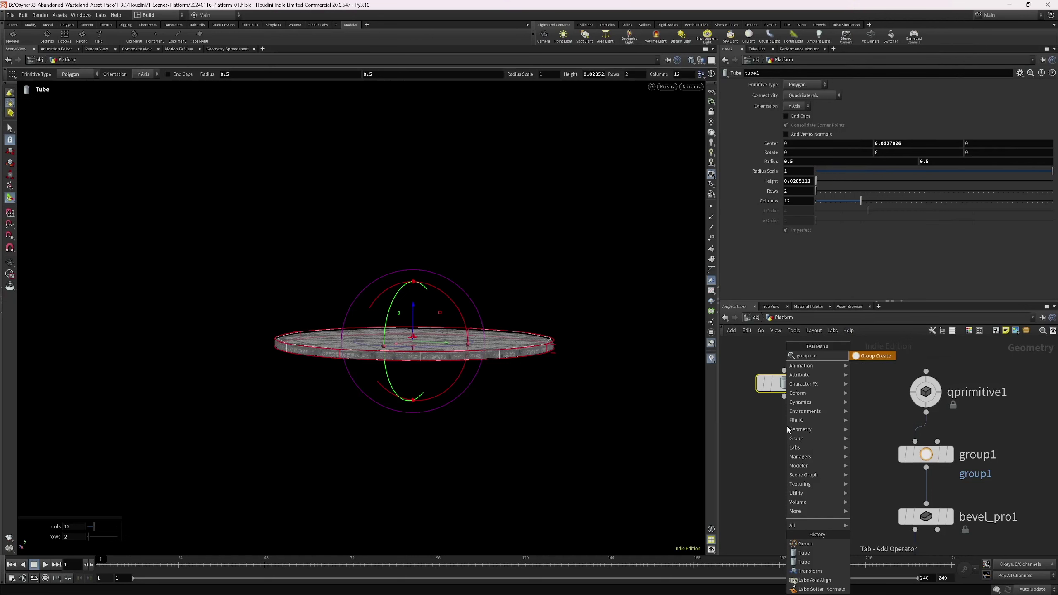
key("Return")
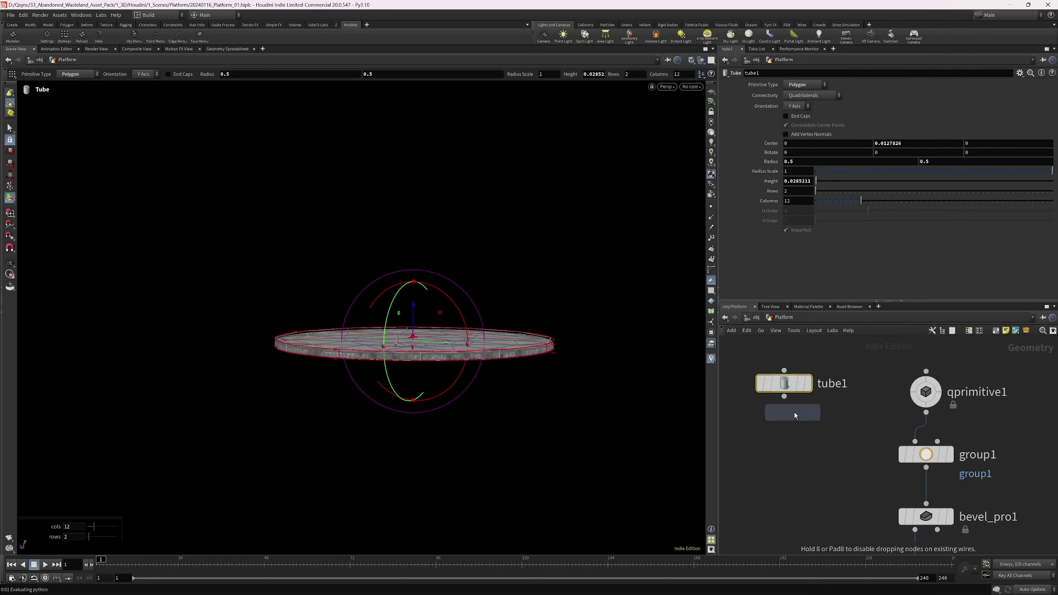
left_click(787, 438)
left_click(807, 439)
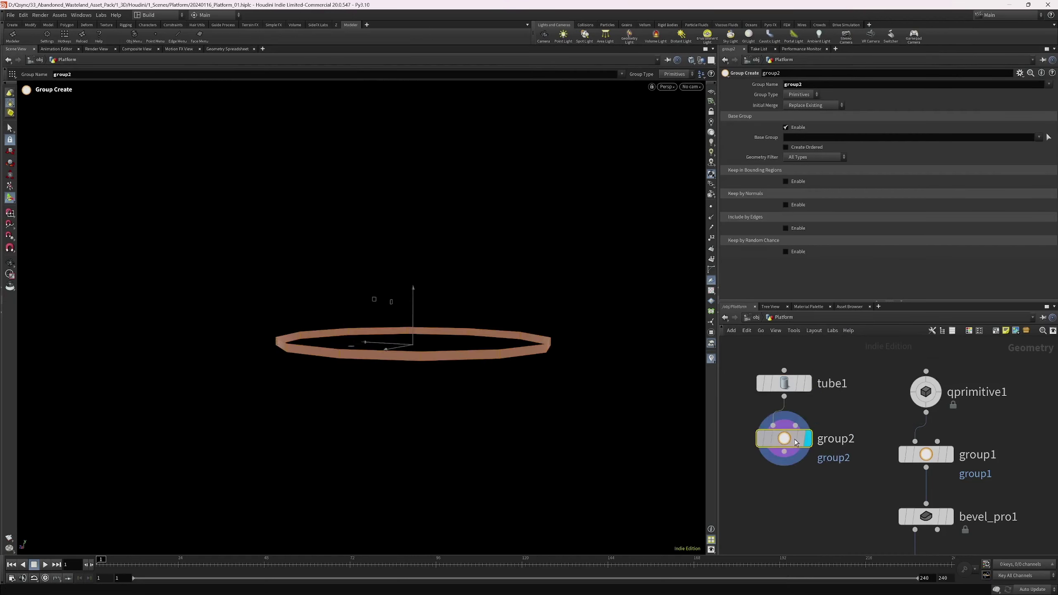
left_click(786, 205)
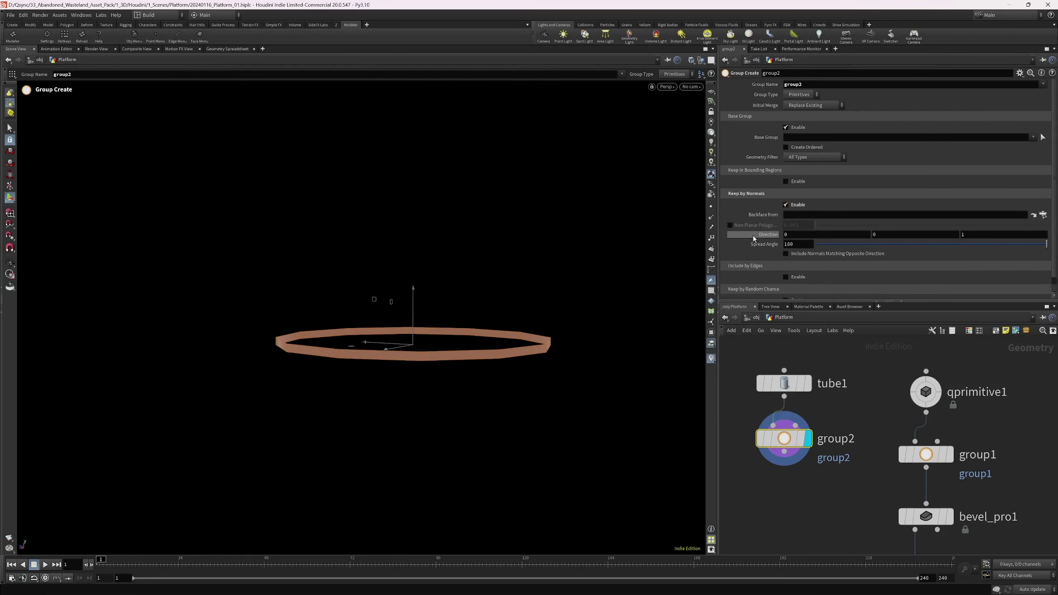
- Turn on End Caps for tube1
left_click(783, 383)
key("Return")
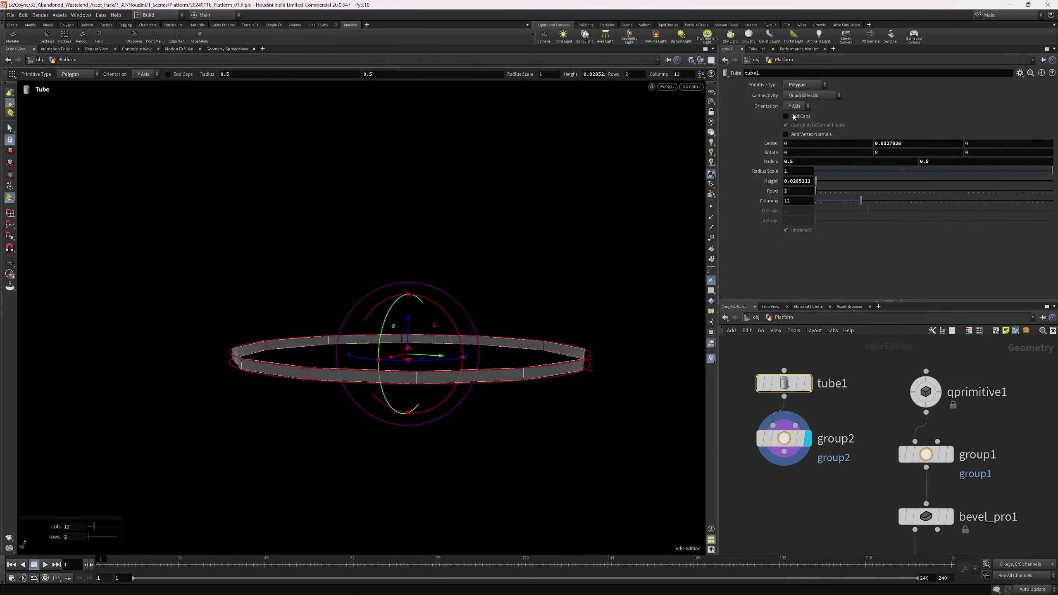
left_click(786, 116)
key("Escape")
key("Return")
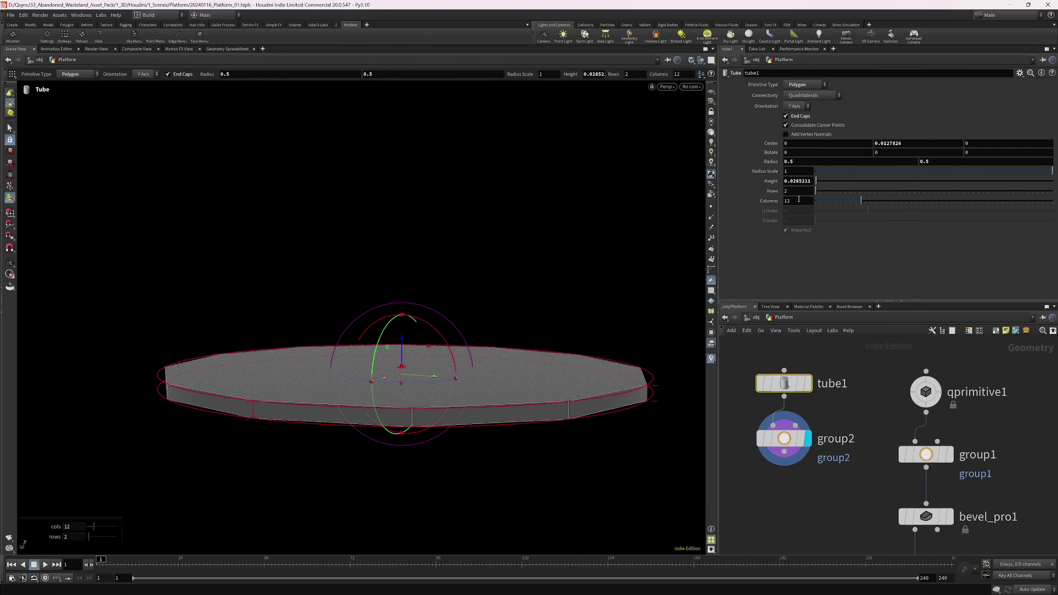
- Raise tube1's columns to 128, then reselect group2
left_click_drag(876, 201, 976, 202)
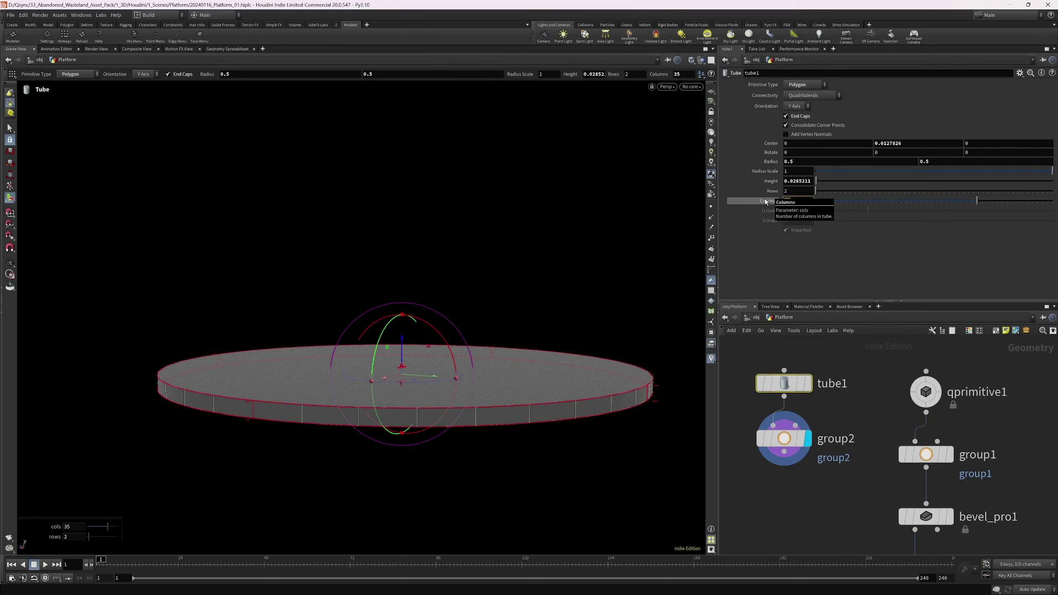
type("64")
key("Return")
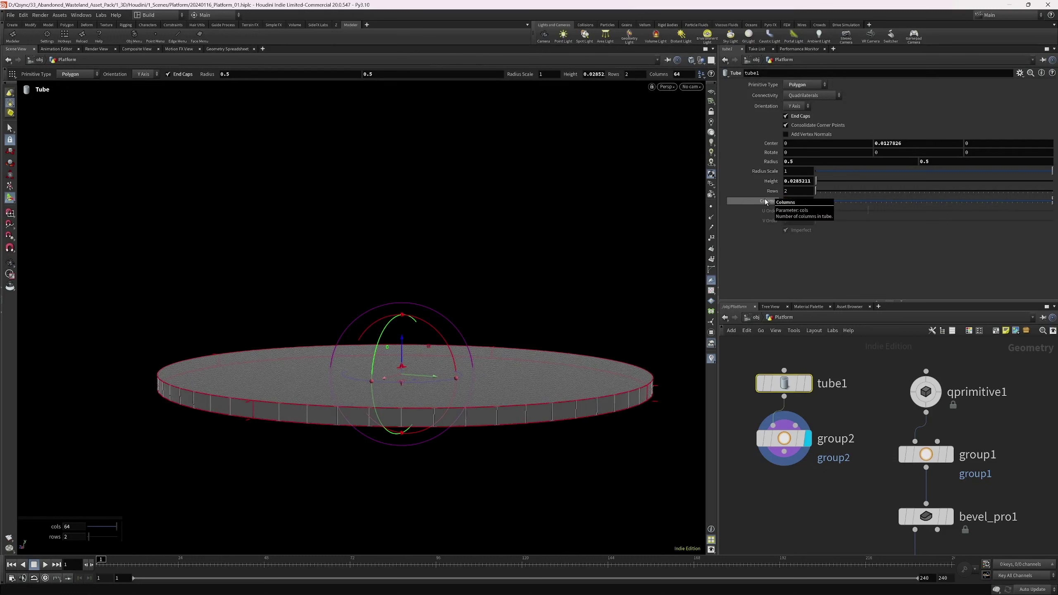
left_click(793, 201)
type("128")
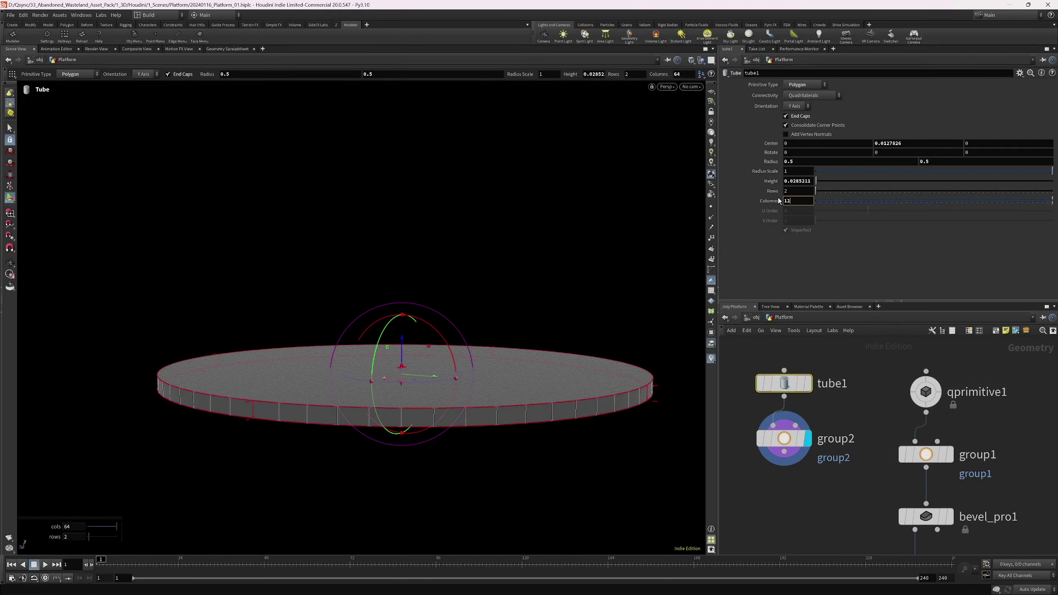
key("Return")
left_click_drag(383, 441, 375, 400, "alt")
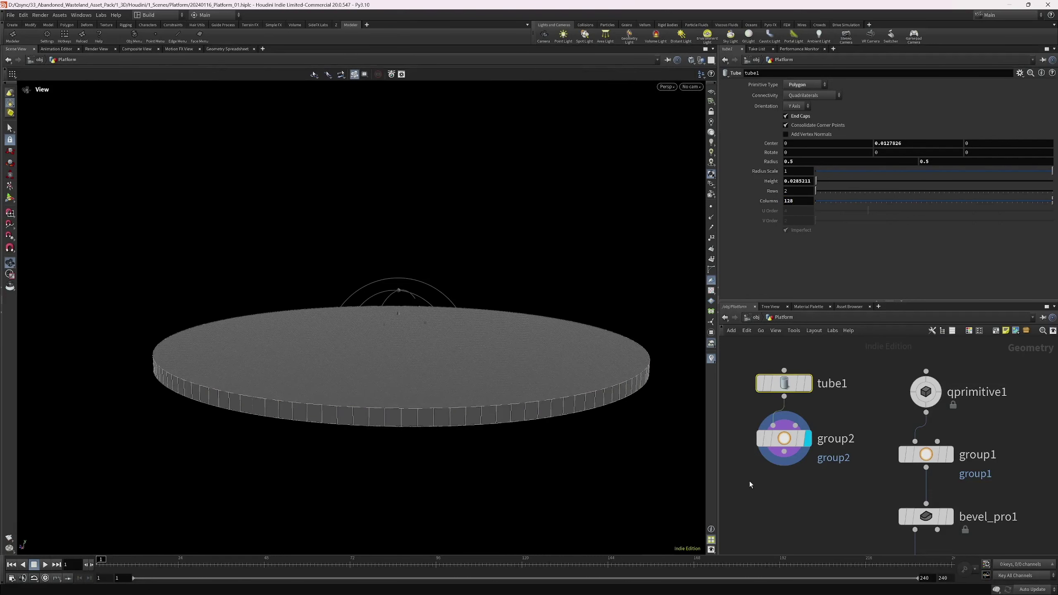
left_click_drag(790, 438, 790, 440)
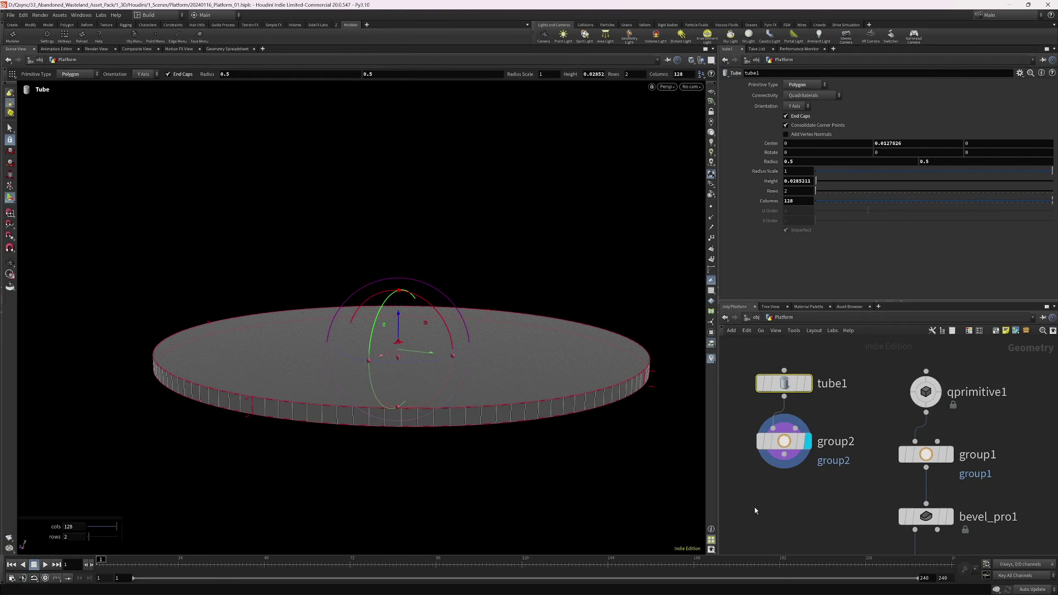
left_click_drag(755, 509, 813, 431)
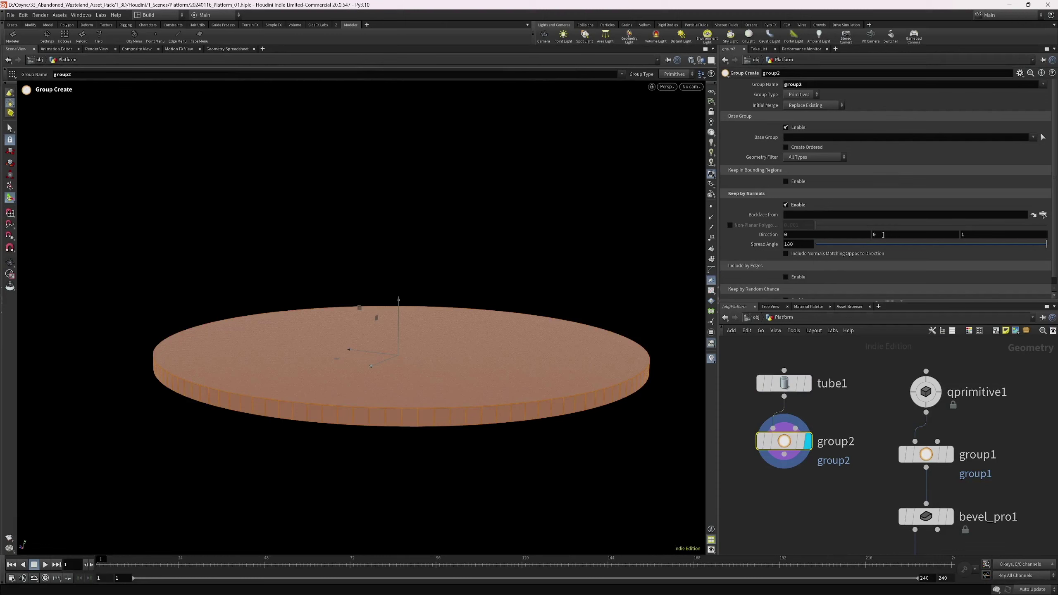
- Switch group2 to Edges with direction 0, 1, 0 and spread angle 68.7
left_click(881, 235)
left_click(800, 96)
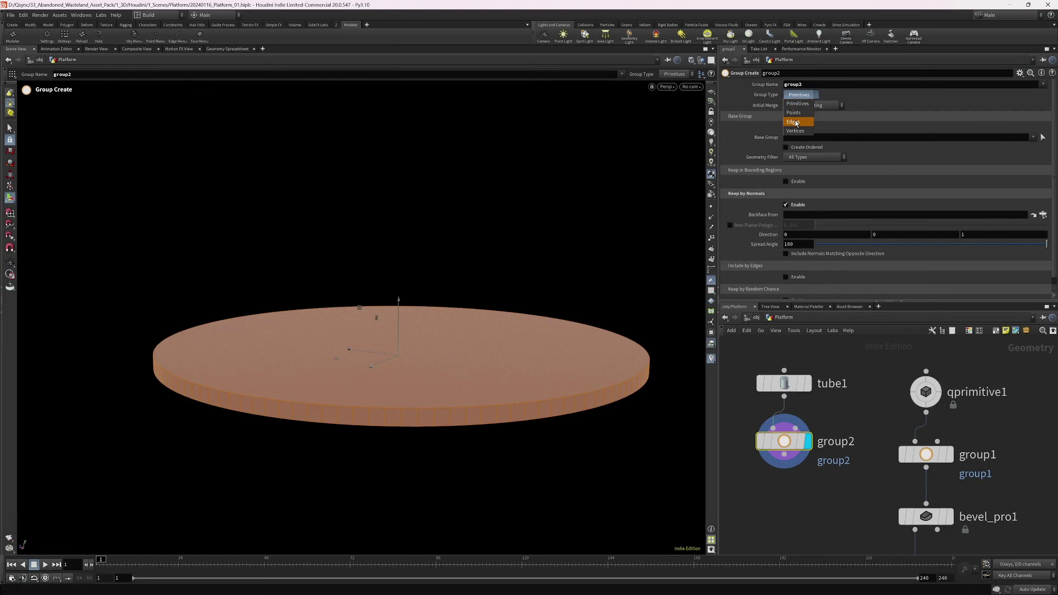
left_click(795, 122)
left_click(883, 234)
type("1")
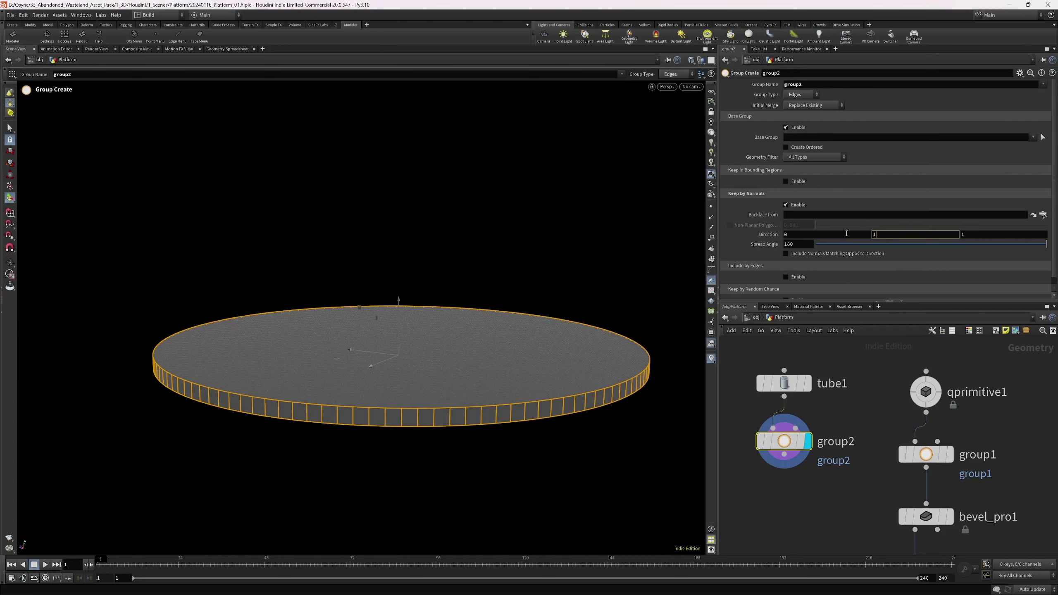
key("Tab")
type("0")
key("Return")
left_click_drag(1039, 246, 906, 250)
- Search the node menu for 'bev' below group2
middle_click_drag(745, 523, 767, 489)
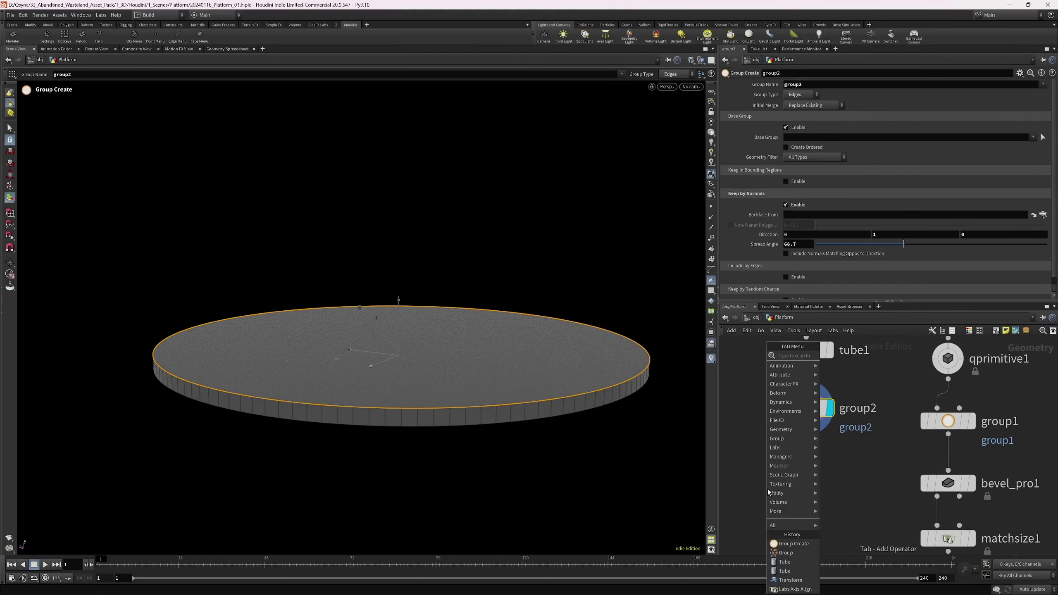
key("Tab")
type("bev")
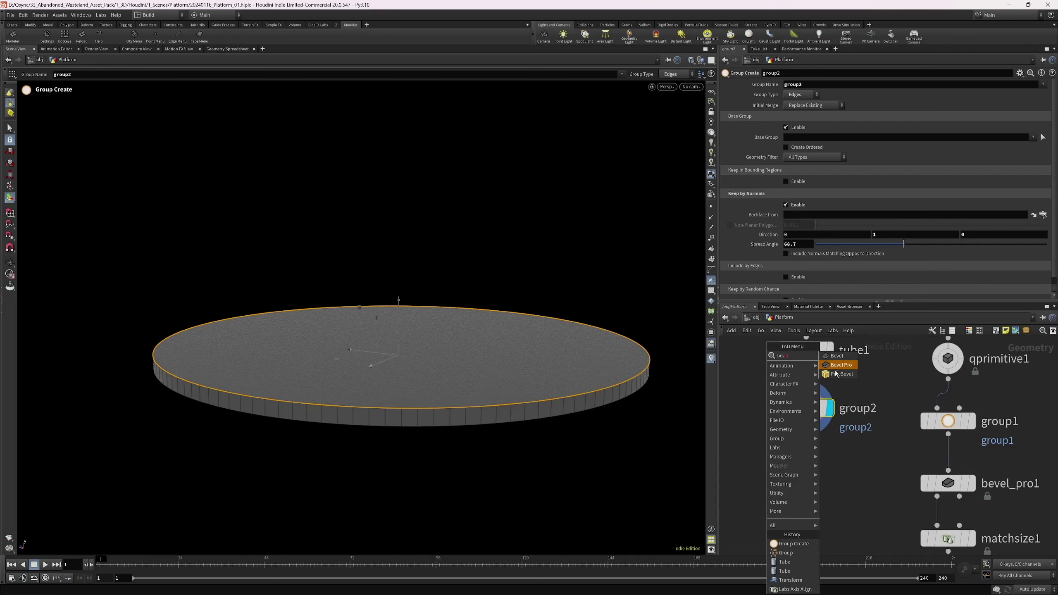
- Add polybevel1 below group2, display it, and restrict it to the group2 edges
left_click(835, 373)
left_click(798, 467)
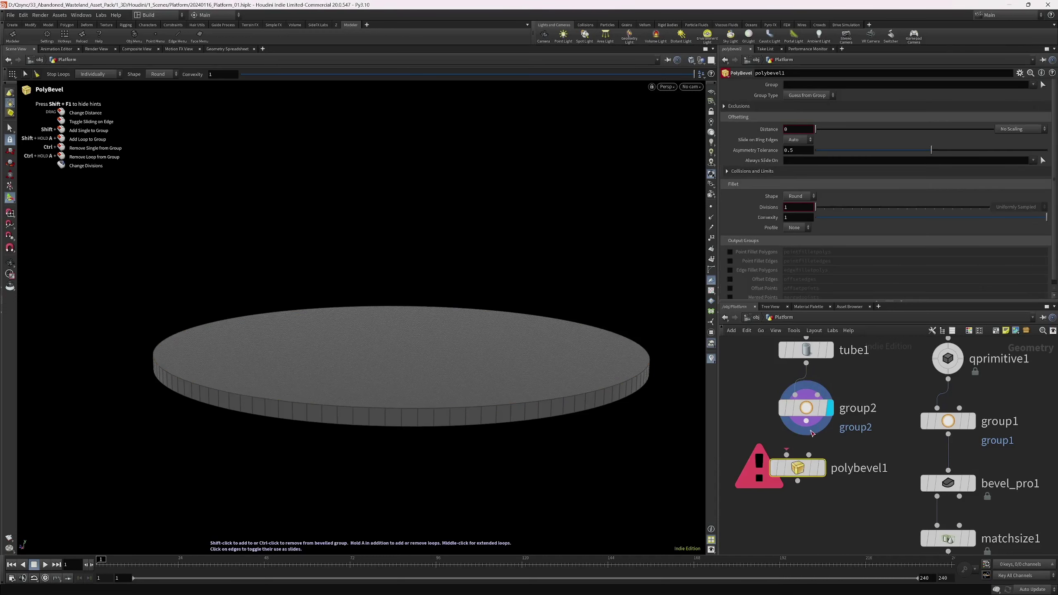
left_click(819, 468)
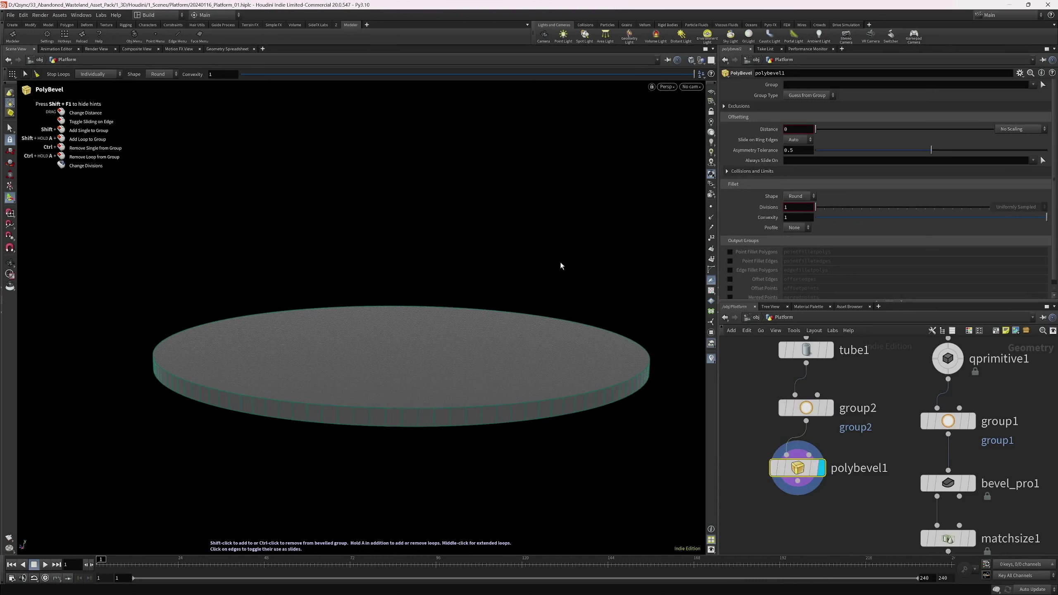
left_click(1033, 85)
left_click(1040, 93)
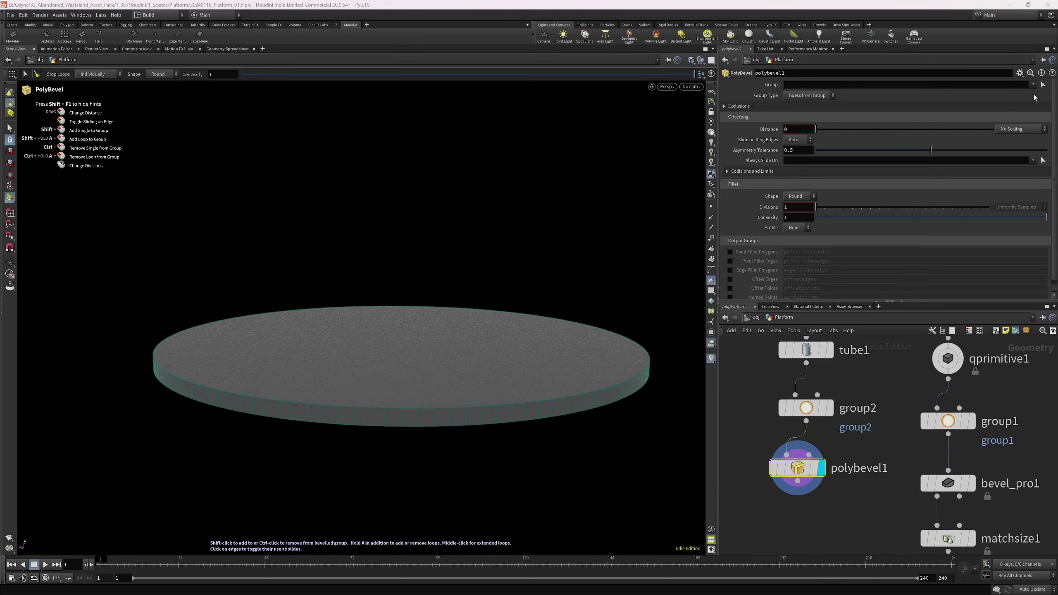
left_click_drag(797, 469, 806, 484)
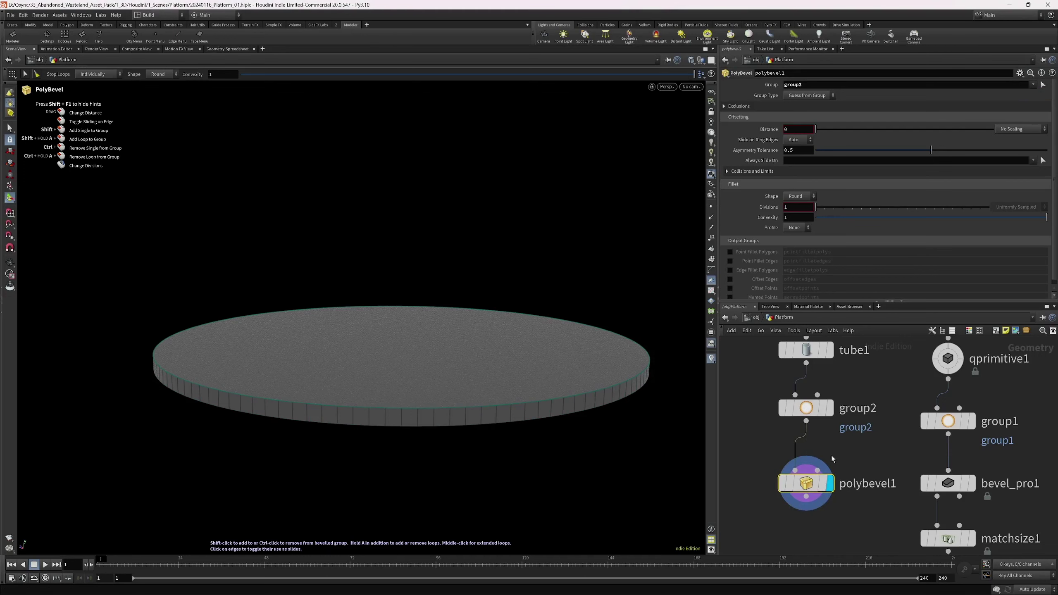
- Set the bevel distance to 0.009 with 7 divisions
left_click_drag(815, 130, 818, 133)
left_click_drag(467, 395, 682, 359, "alt")
left_click_drag(814, 207, 871, 211)
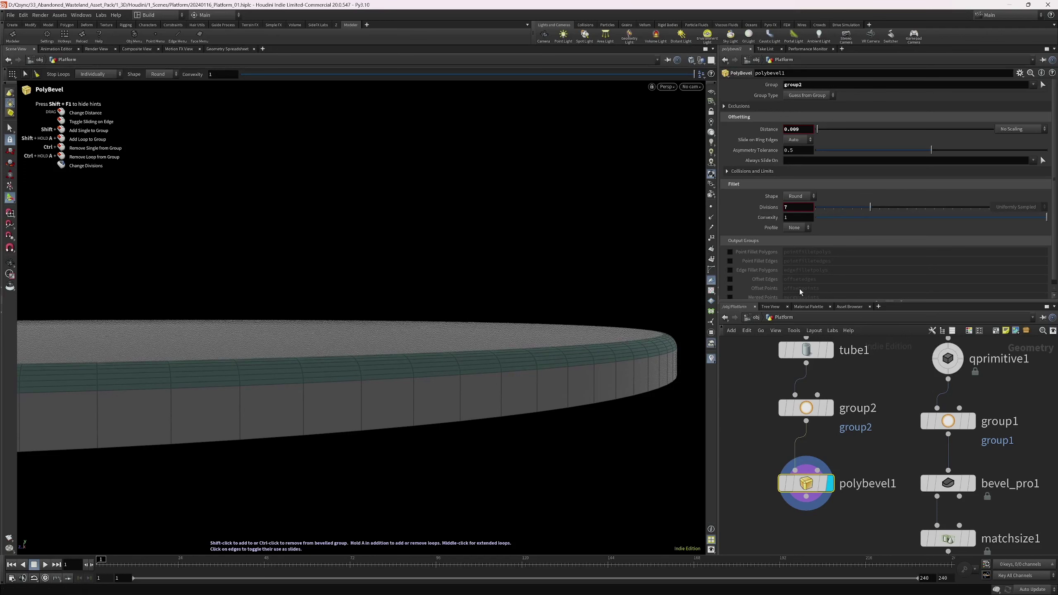
middle_click_drag(838, 465, 826, 421)
key("Tab")
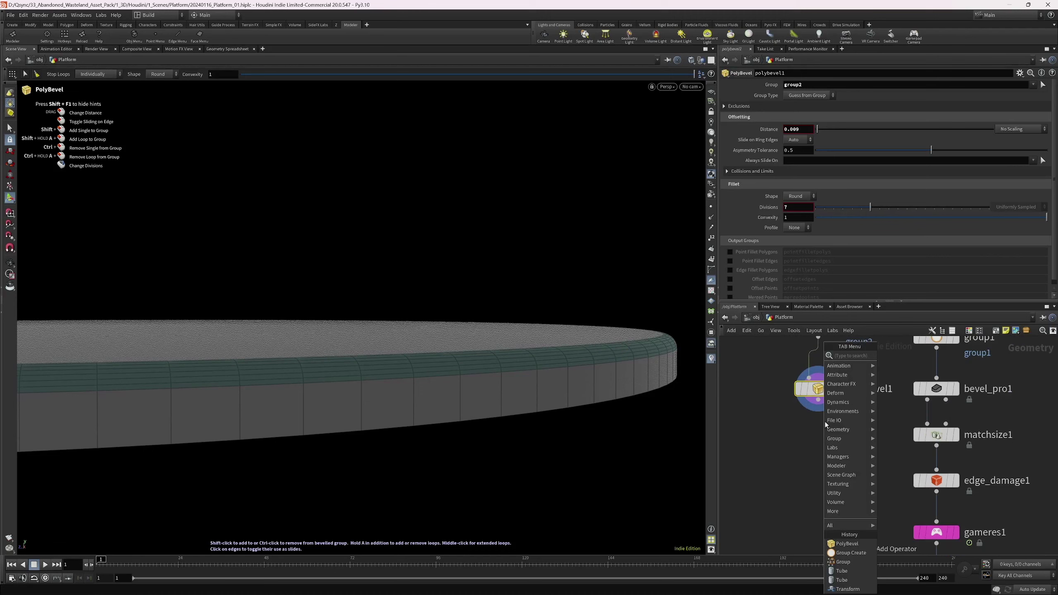
- Add center1 after polybevel1, display it, and justify Y to Min with X and Z centred
type("center")
key("Return")
left_click(823, 424)
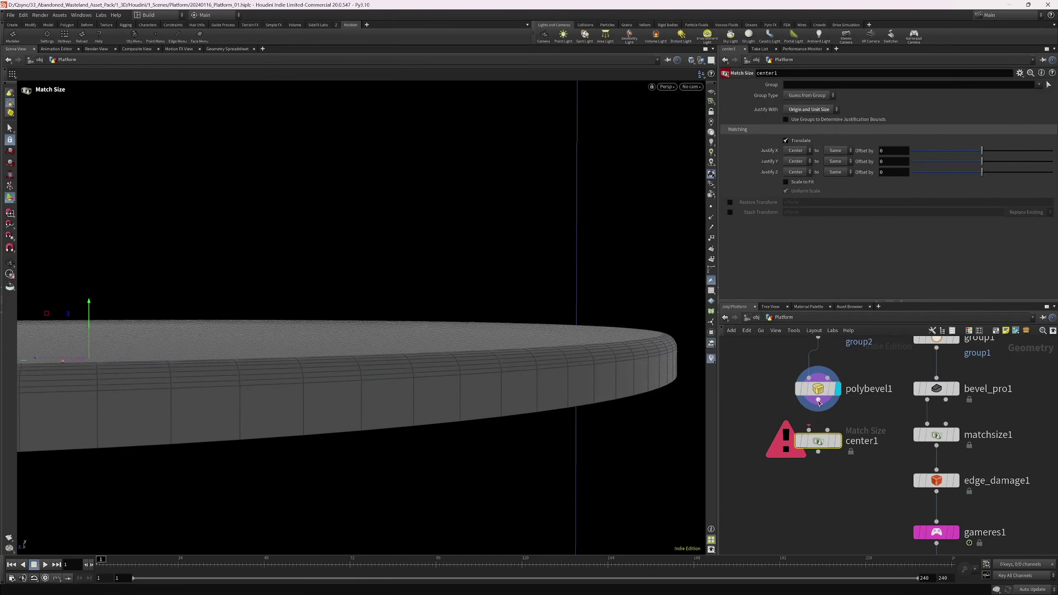
left_click_drag(818, 401, 809, 429)
left_click(837, 440)
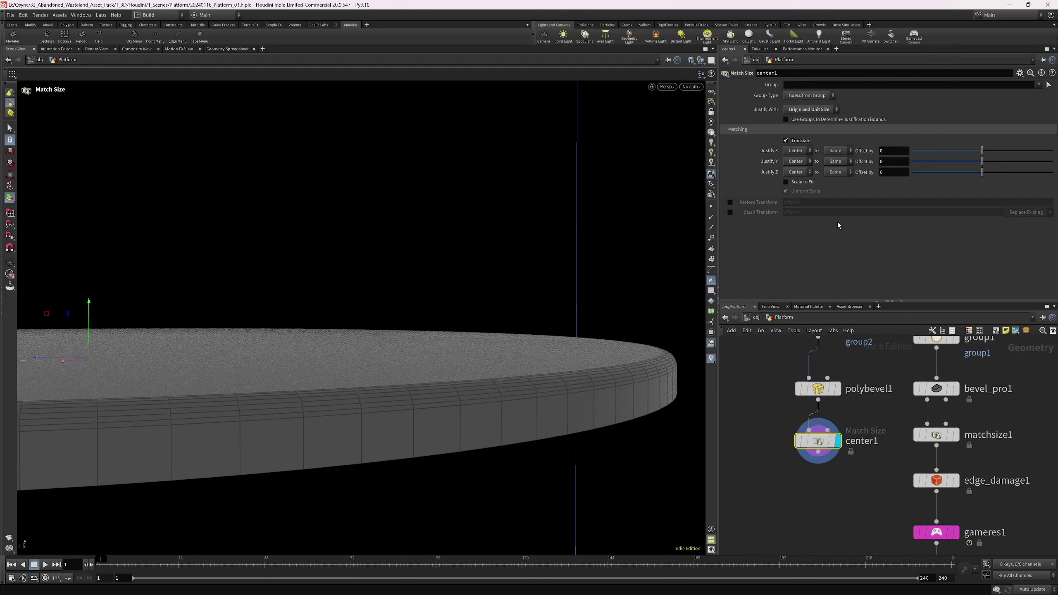
left_click(795, 161)
left_click(797, 186)
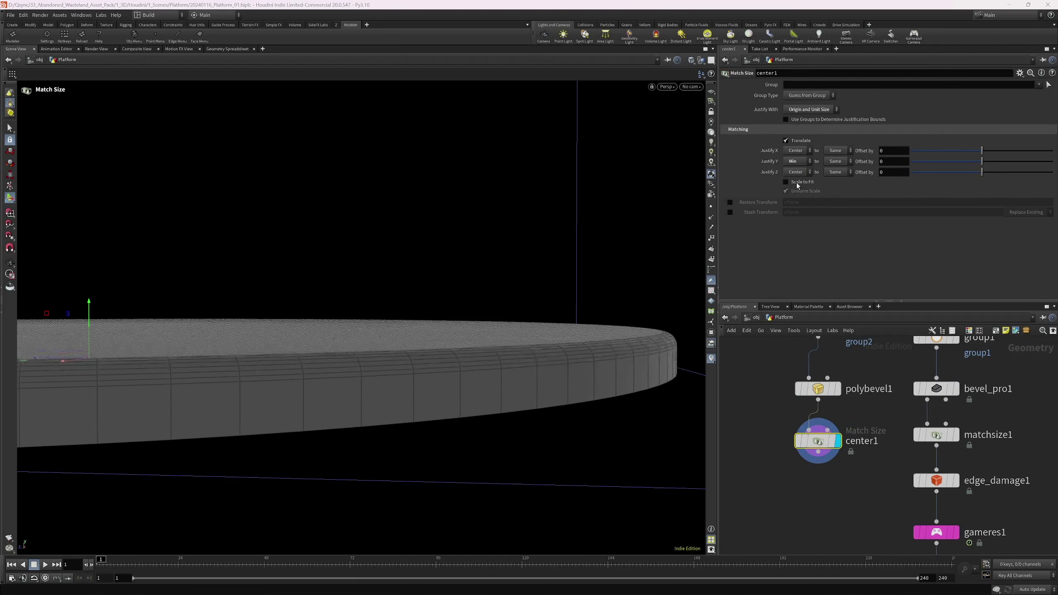
scroll(904, 417, "down", 3)
scroll(842, 467, "up", 2)
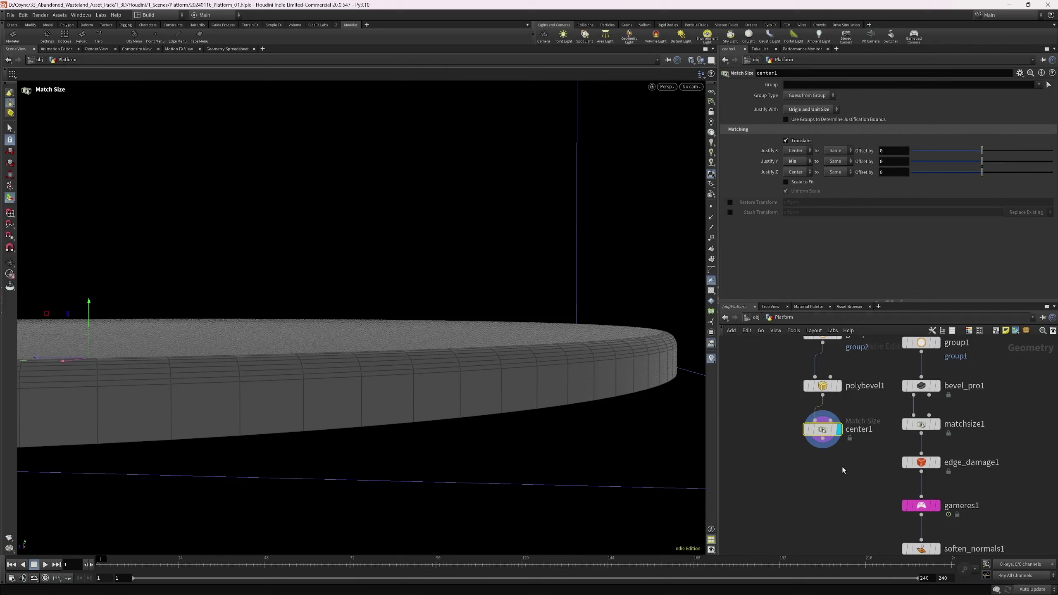
- Add a Labs Edge Damage node, edge_damage2, fed by center1 and displayed
key("Tab")
type("edge")
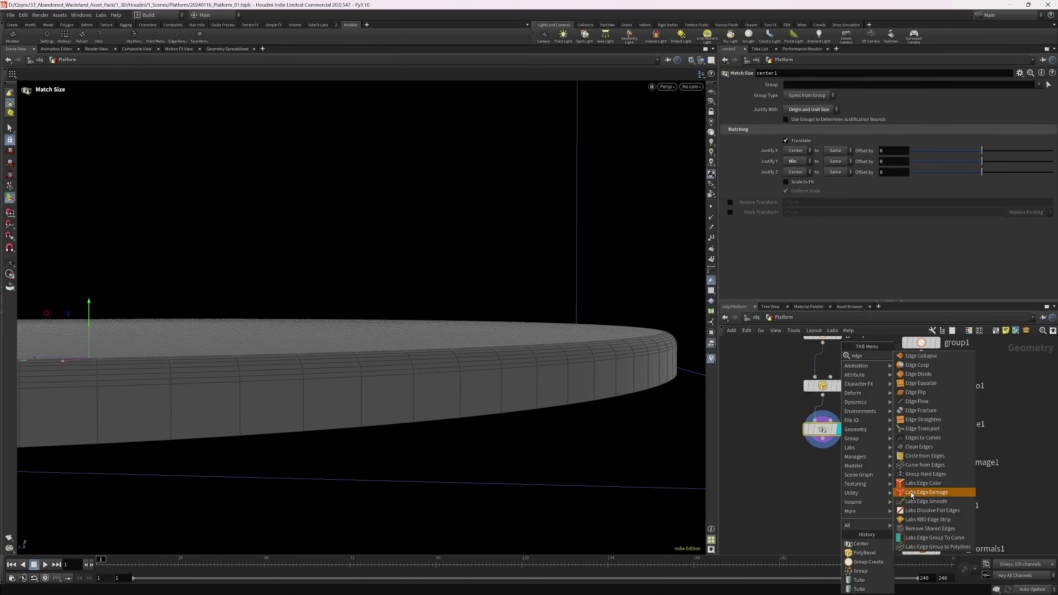
left_click(910, 492)
left_click(826, 468)
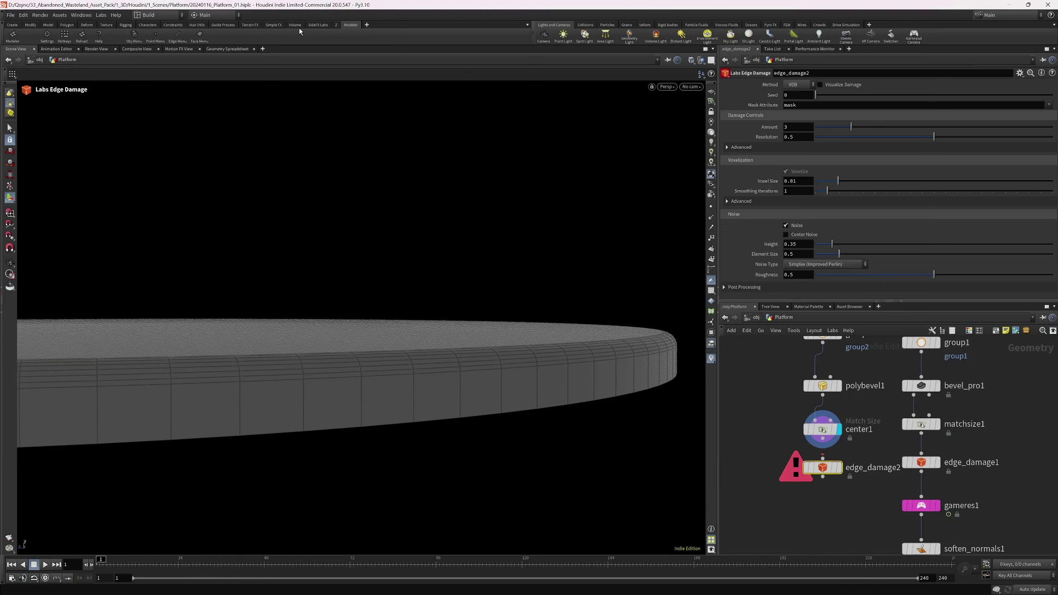
left_click(317, 25)
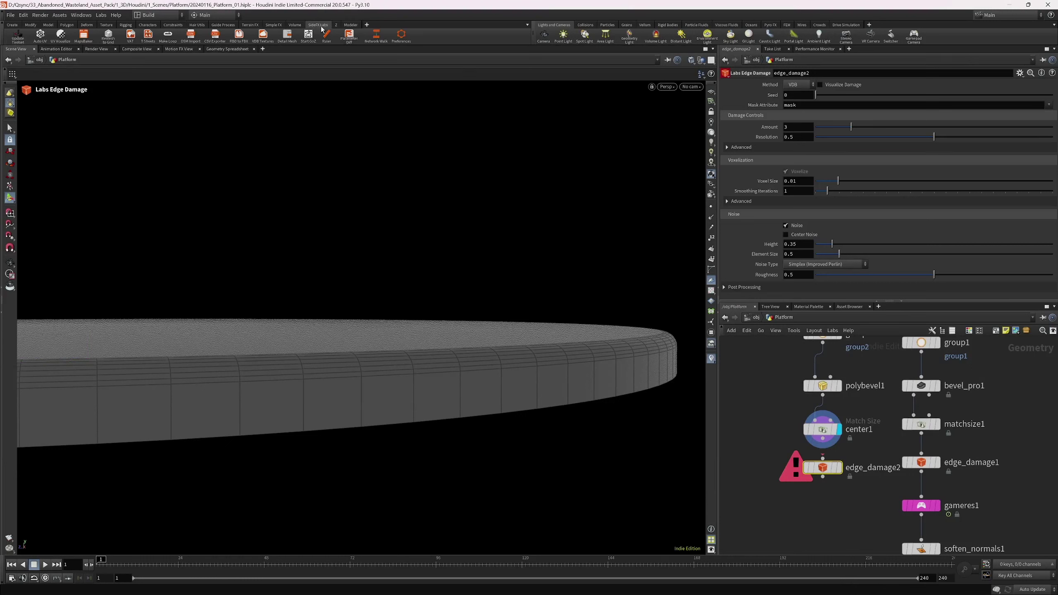
left_click(824, 457)
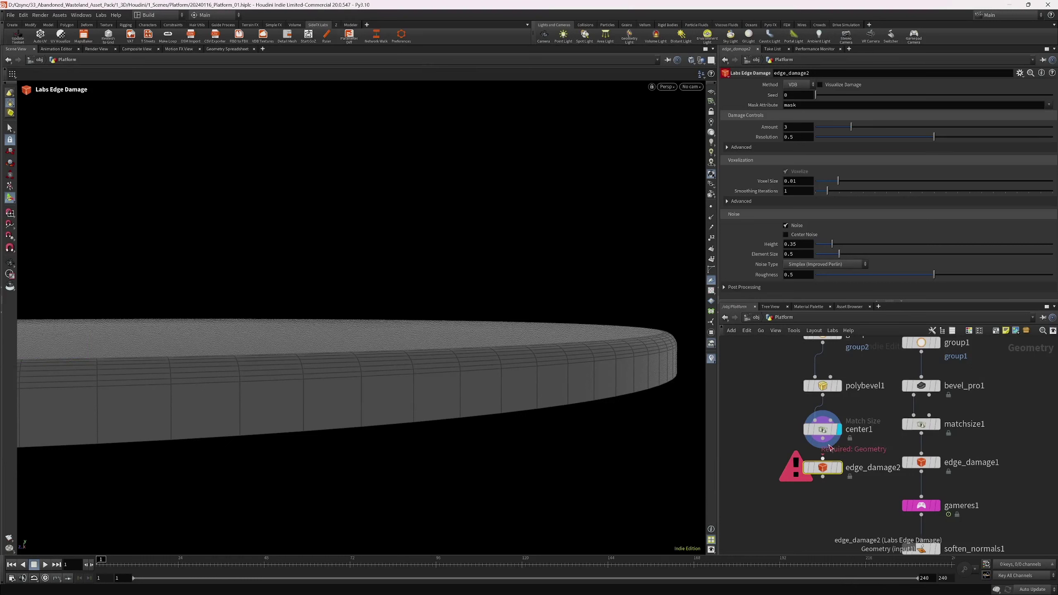
left_click(844, 469)
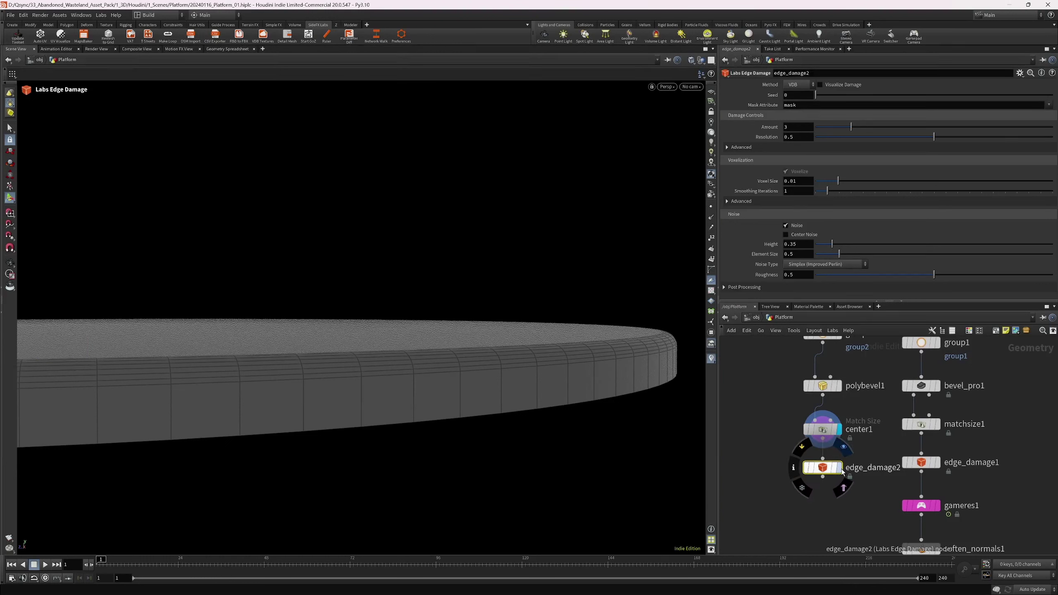
left_click(839, 468)
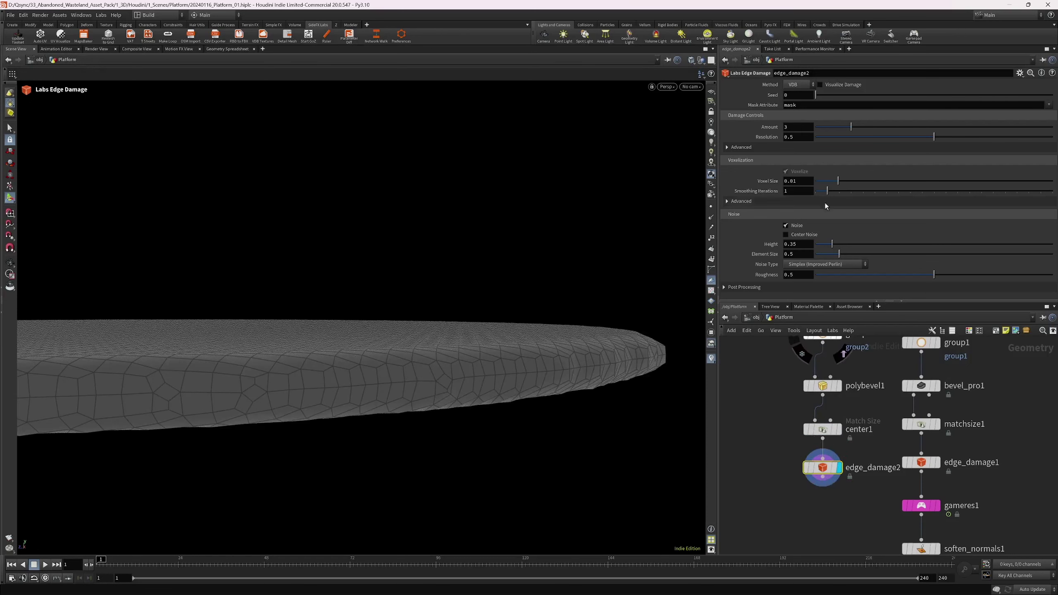
- Set edge_damage2's Voxel Size to 0.0005, then change it to 0.0009
left_click(807, 182)
key("Return")
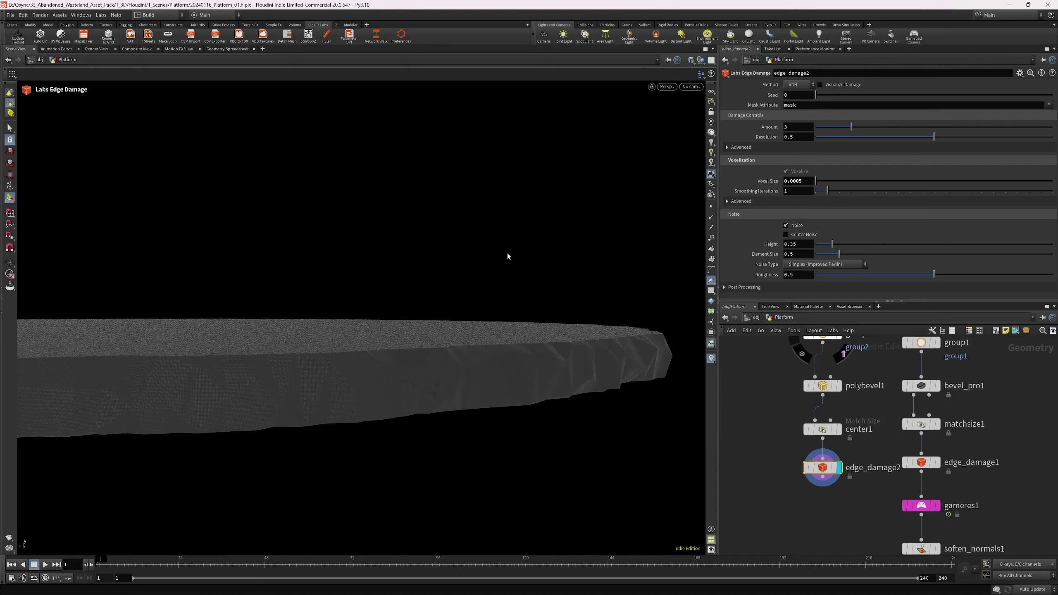
left_click(806, 182)
key("BackSpace")
type("9")
key("Return")
- Tumble around the chipped rim and check edge_damage2's node info
key("Escape")
left_click_drag(404, 307, 496, 347)
scroll(498, 352, "down", 3)
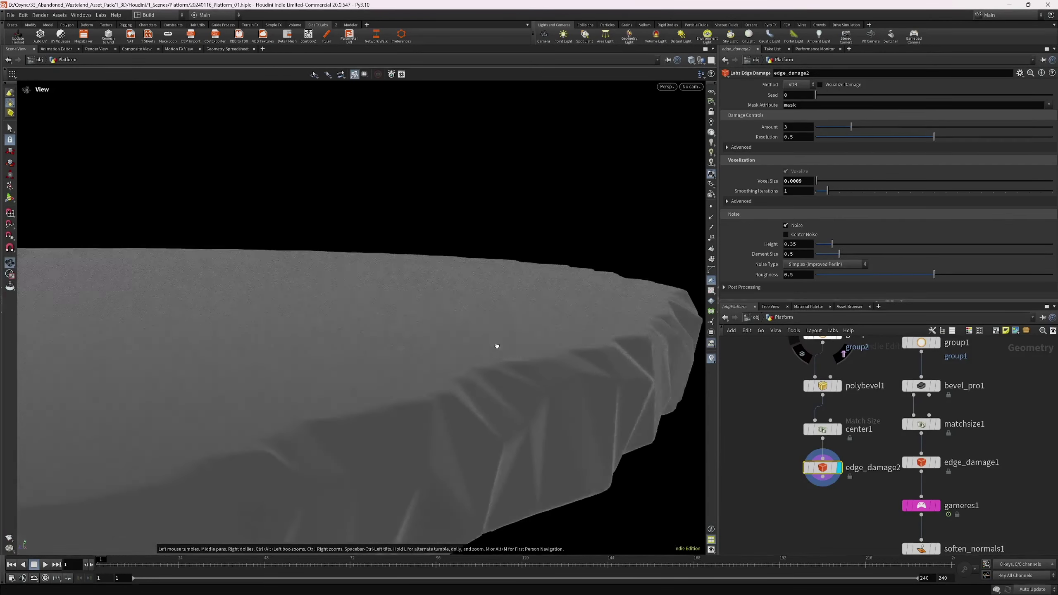
middle_click_drag(496, 347, 349, 350)
key("Return")
scroll(819, 469, "up", 3)
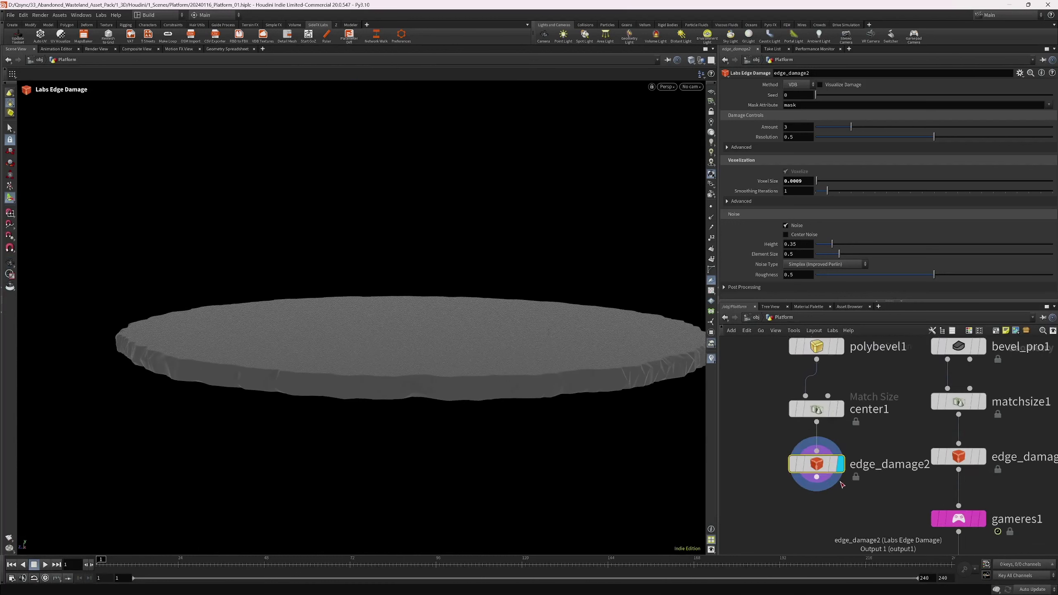
middle_click(818, 470)
middle_click_drag(804, 504, 790, 465)
- Add a Labs GameRes node (gameres2) after edge_damage2, reducing the disc to 15000 polygons, and display it
key("Tab")
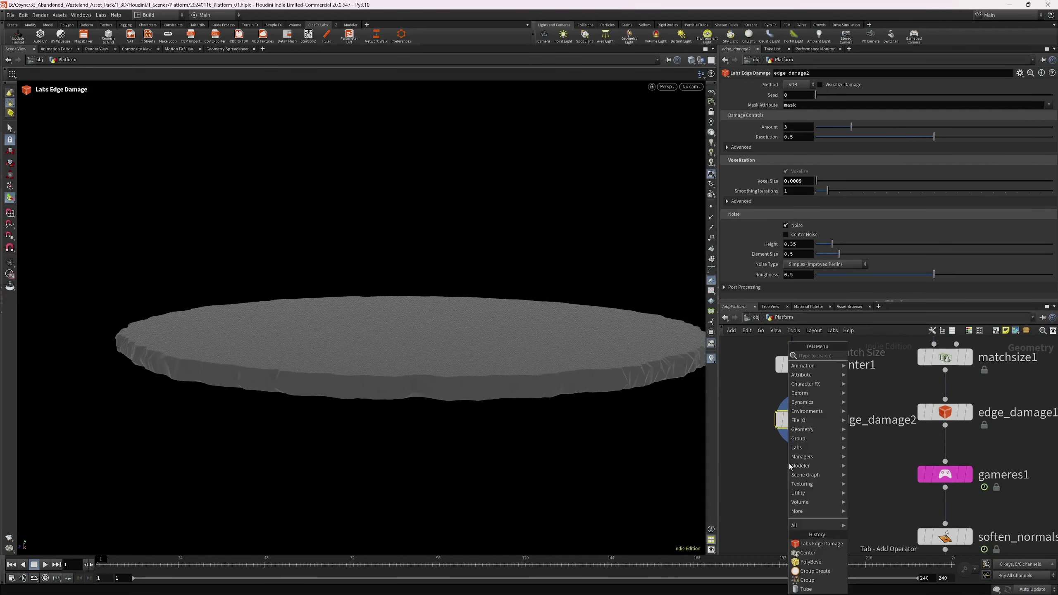
type("game")
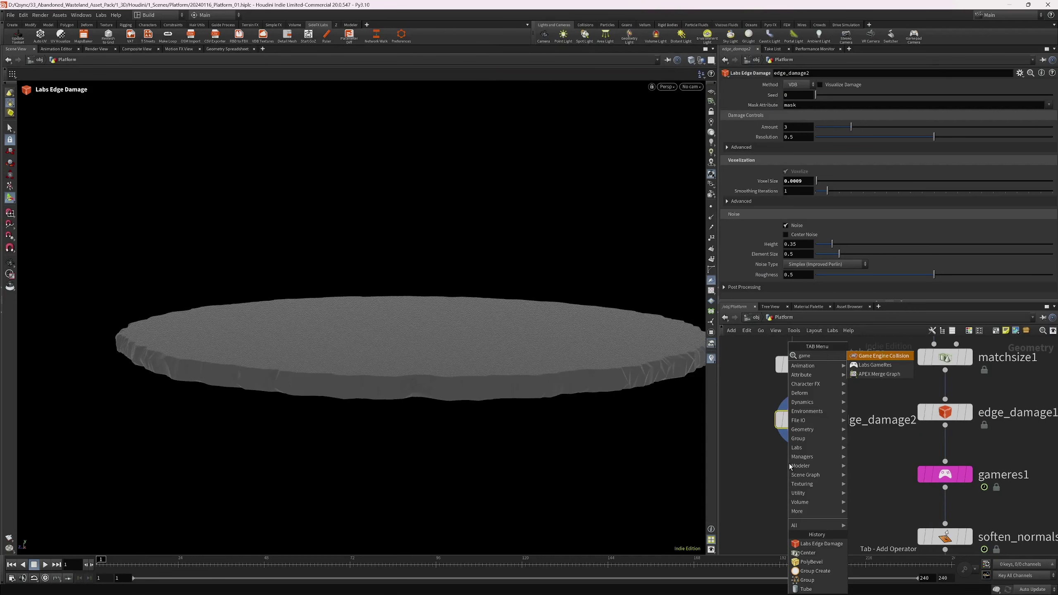
key("Return")
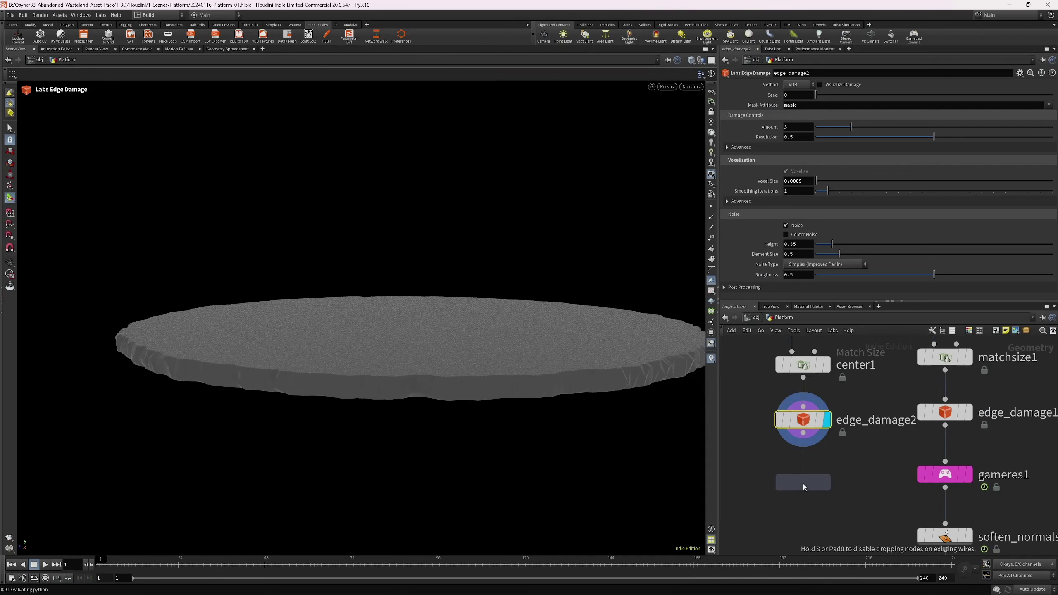
left_click(803, 484)
left_click(803, 470)
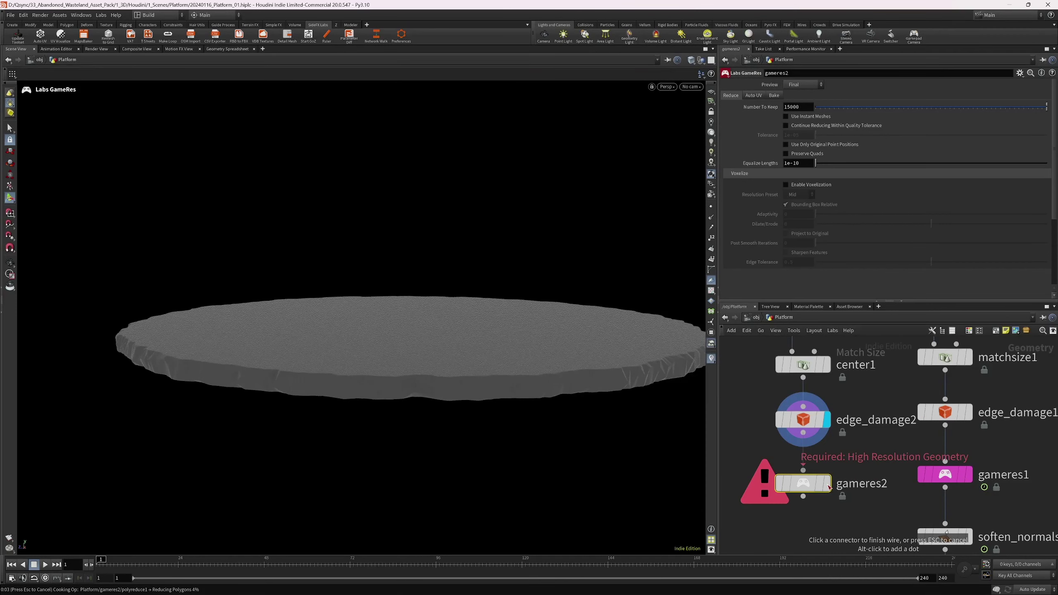
left_click(828, 484)
- Inspect the reduced disc from a level side view, then show its UV layout
key("Escape")
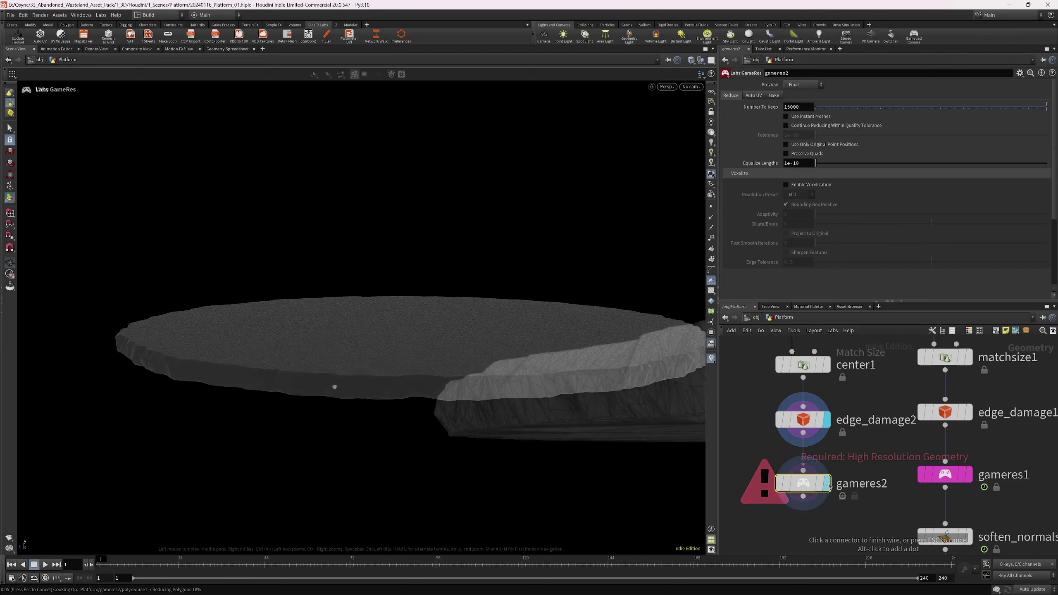
left_click_drag(331, 385, 376, 400)
left_click_drag(451, 417, 452, 404)
key("Return")
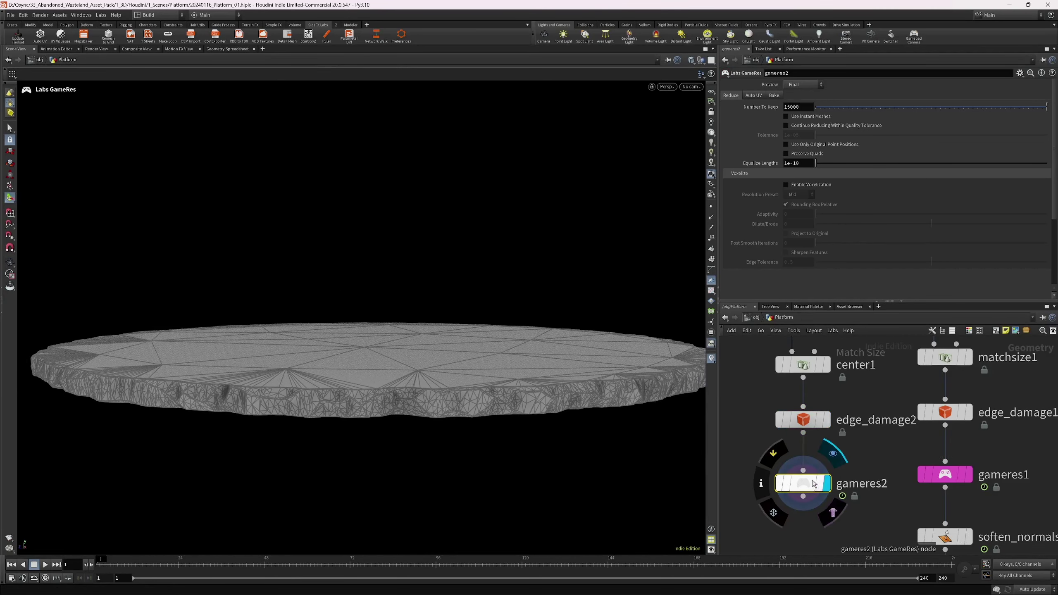
key("space+5")
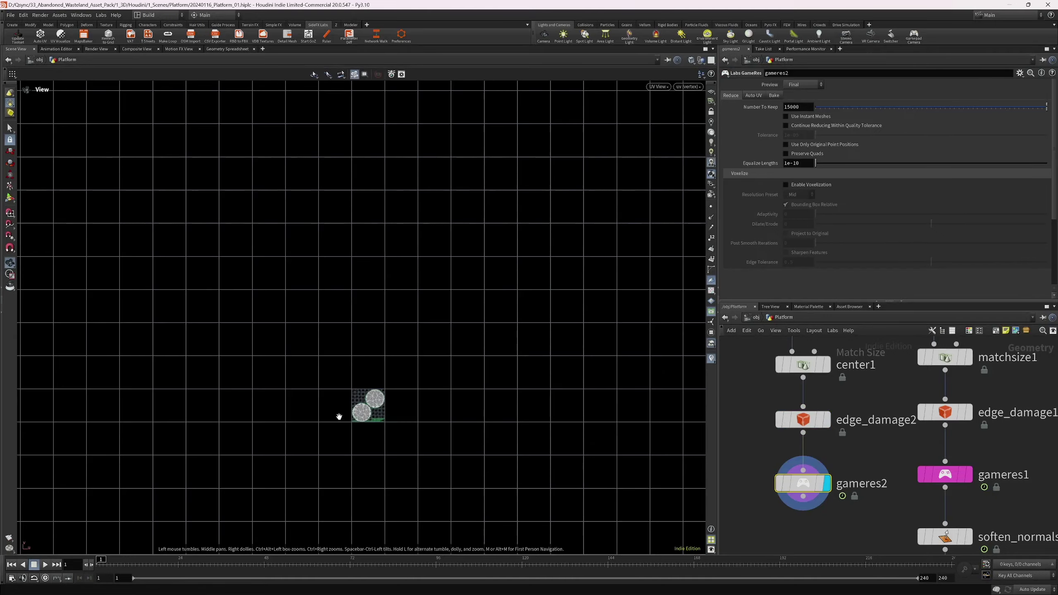
- Display gameres1 and review its Auto UV settings (UV AutoSeam, 0.35 merge threshold) in perspective view
scroll(500, 385, "up", 10)
scroll(473, 366, "up", 5)
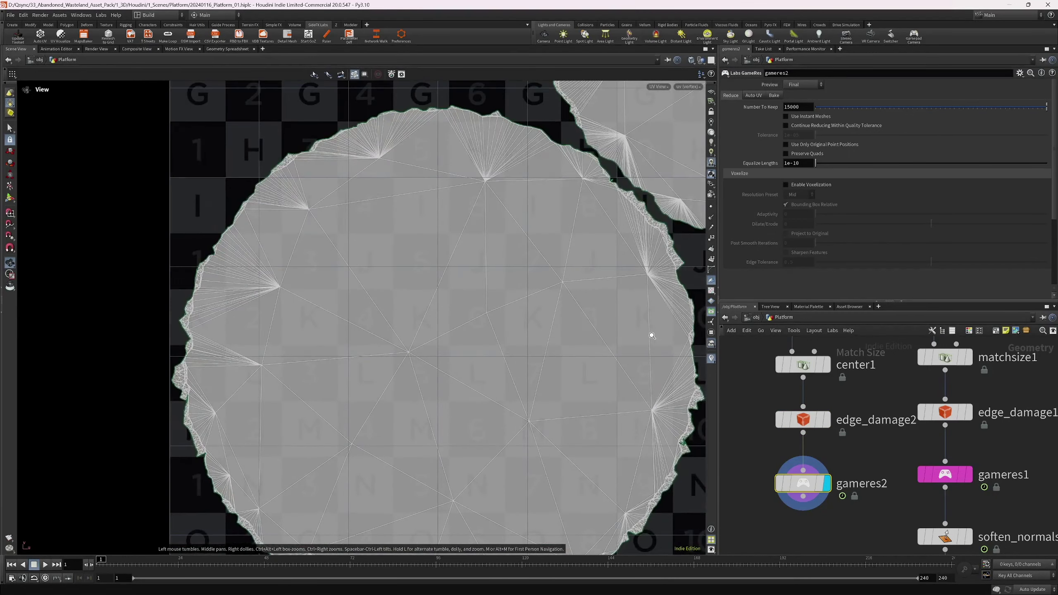
scroll(539, 359, "down", 5)
scroll(427, 417, "up", 3)
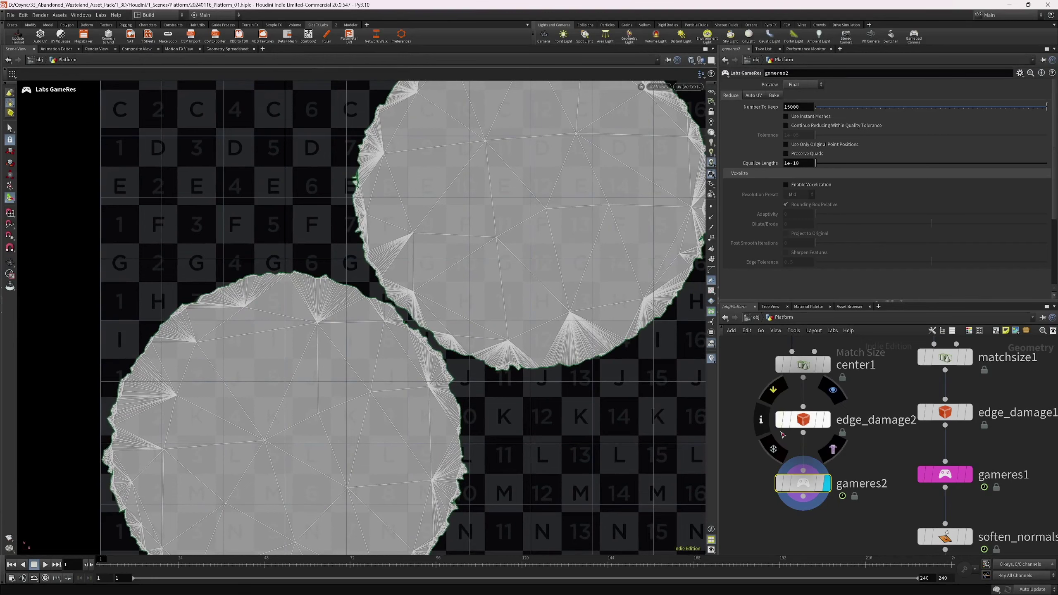
left_click(962, 475)
left_click(957, 477)
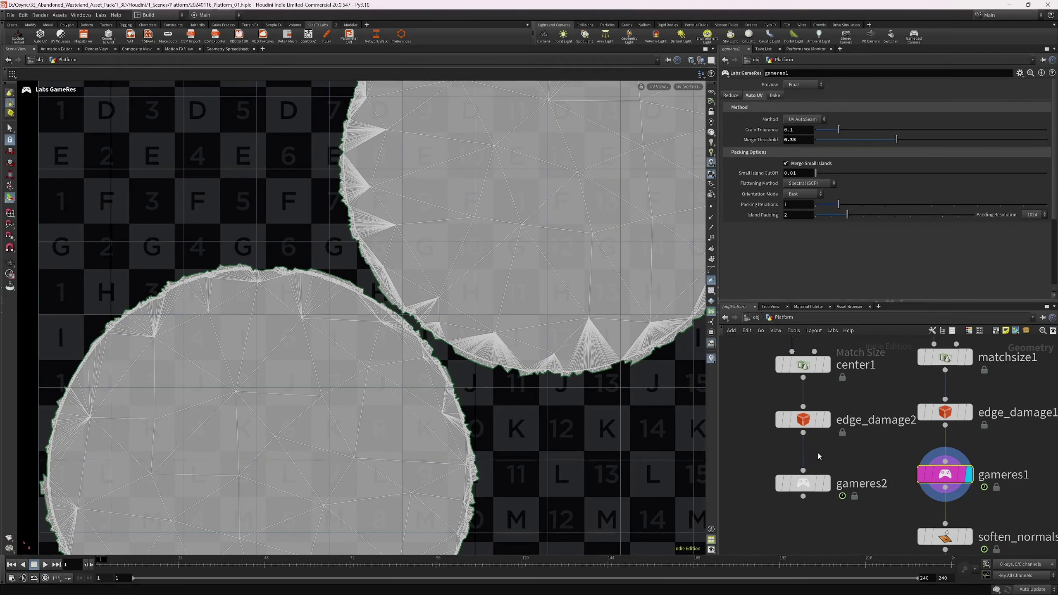
scroll(818, 453, "down", 3)
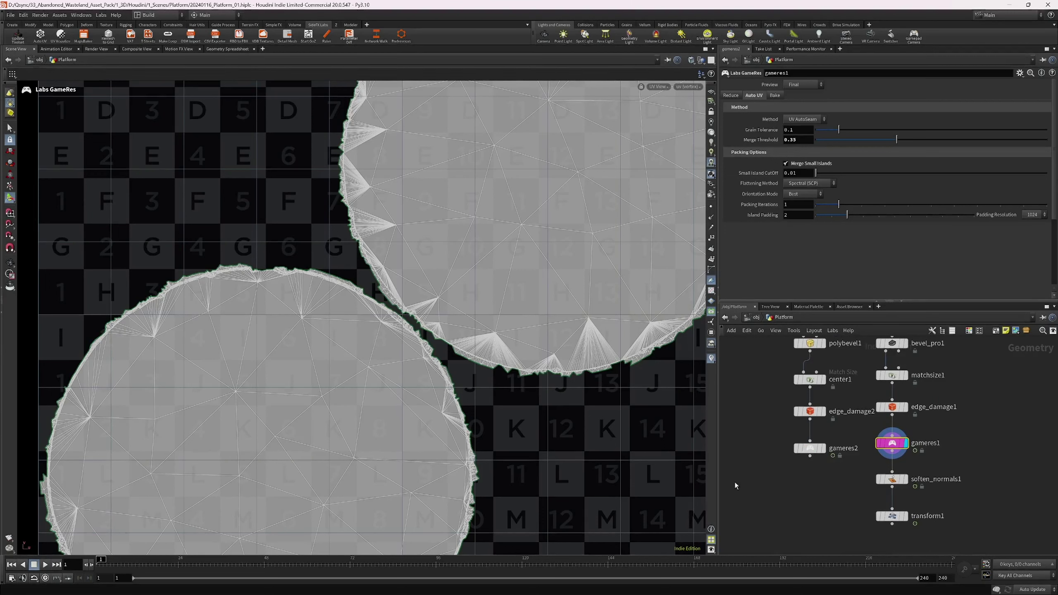
key("space+1")
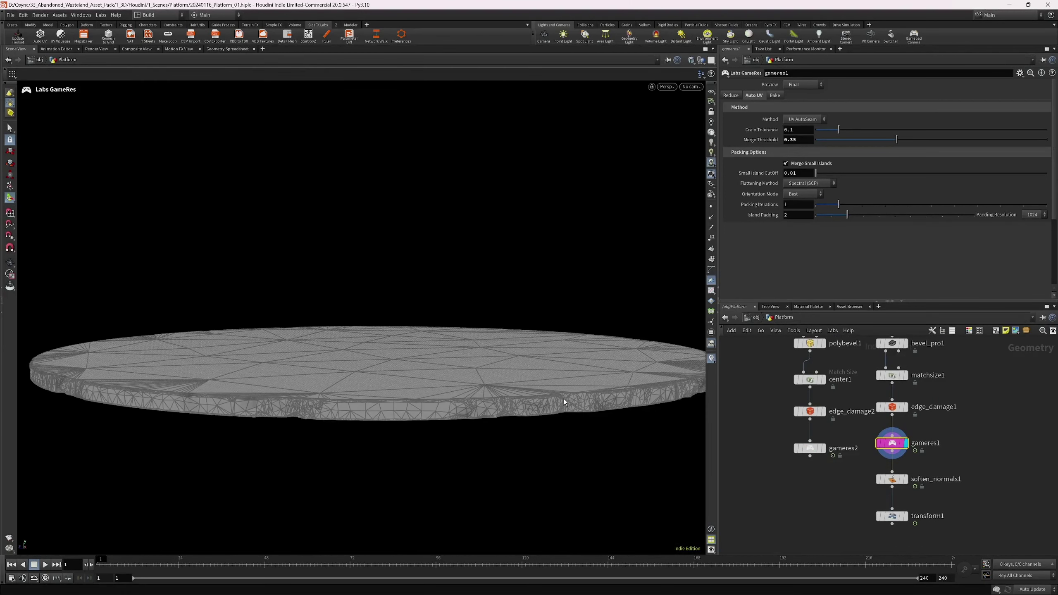
- Turn off wireframe shading and show gameres2's 15000-polygon reduced slab again
key("shift+w")
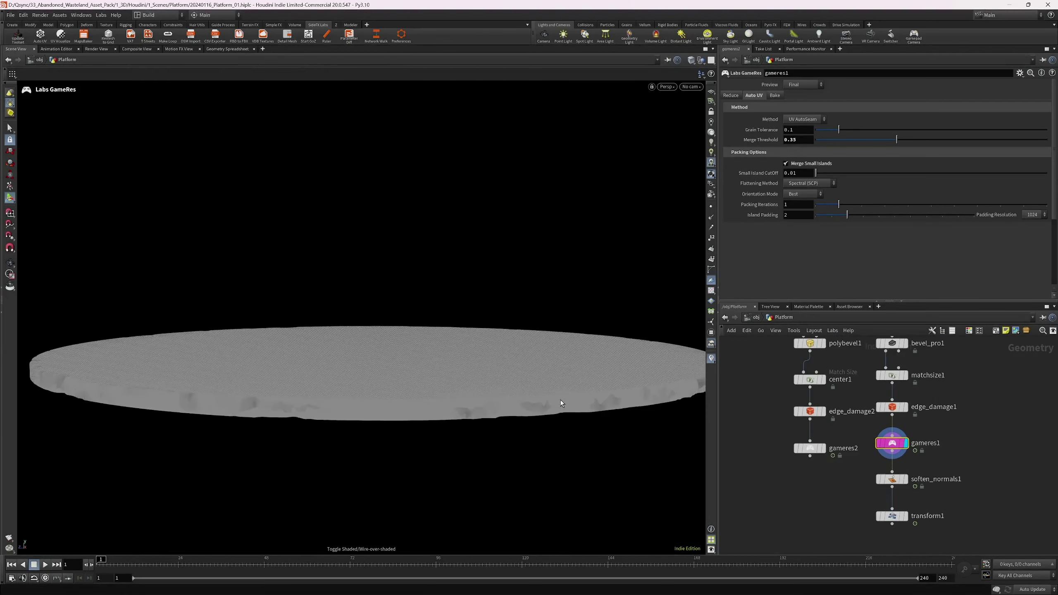
left_click(820, 448)
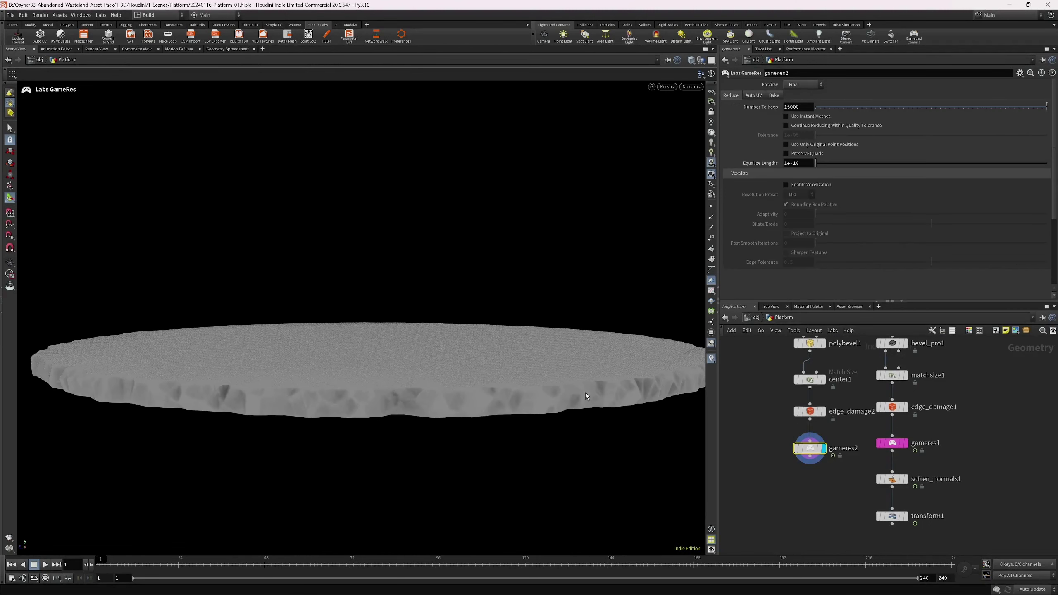